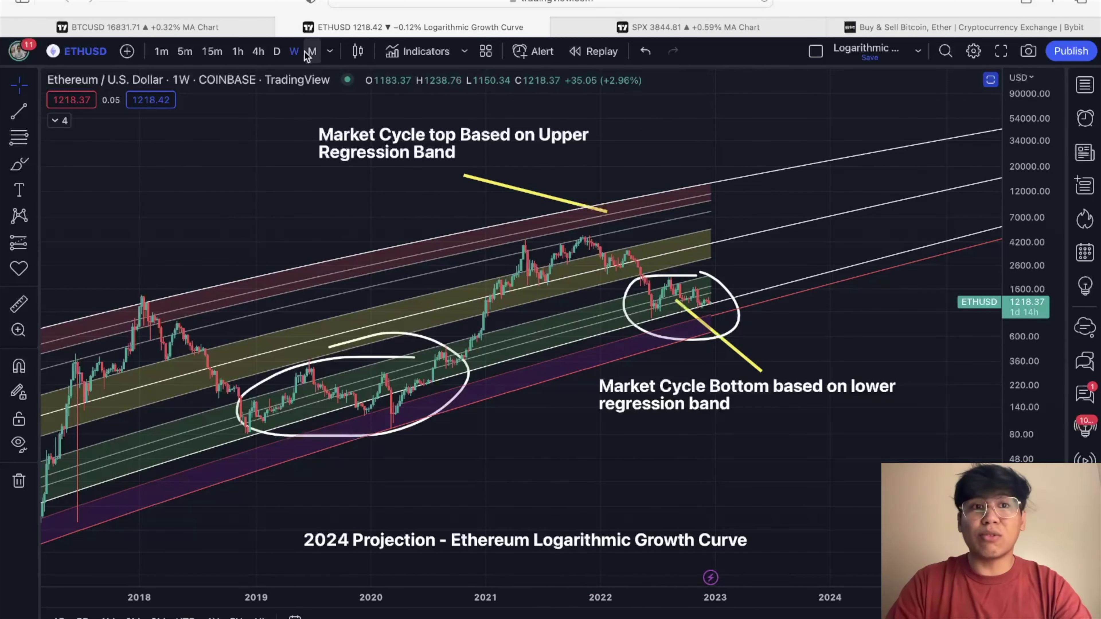
# Glance at the BTCUSD chart, then return to the Ethereum log growth chart
pyautogui.click(236, 28)
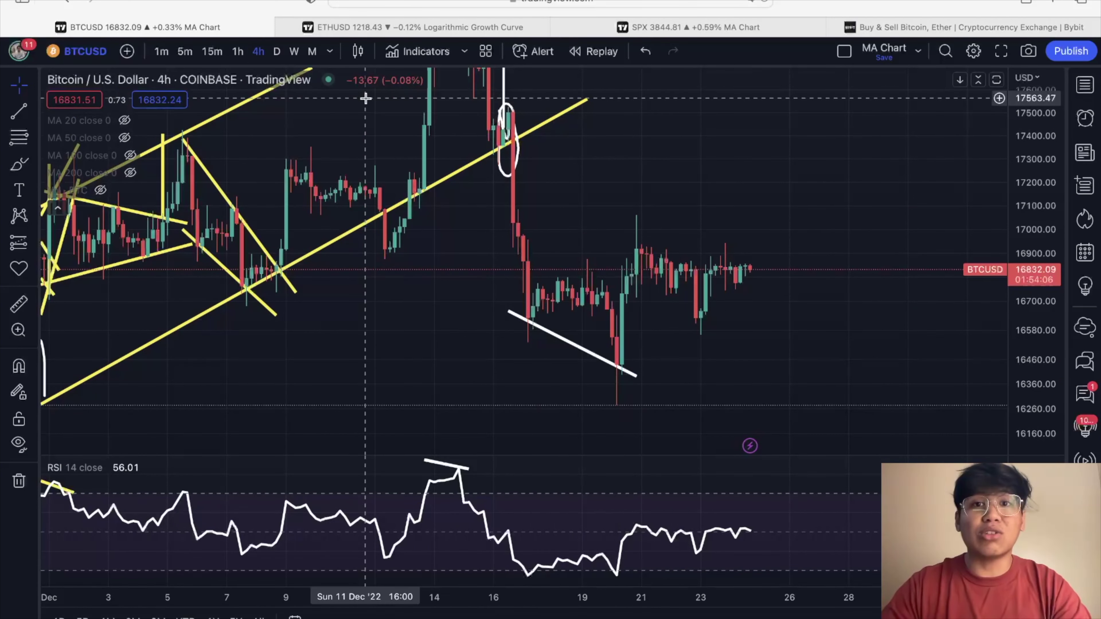
pyautogui.click(476, 28)
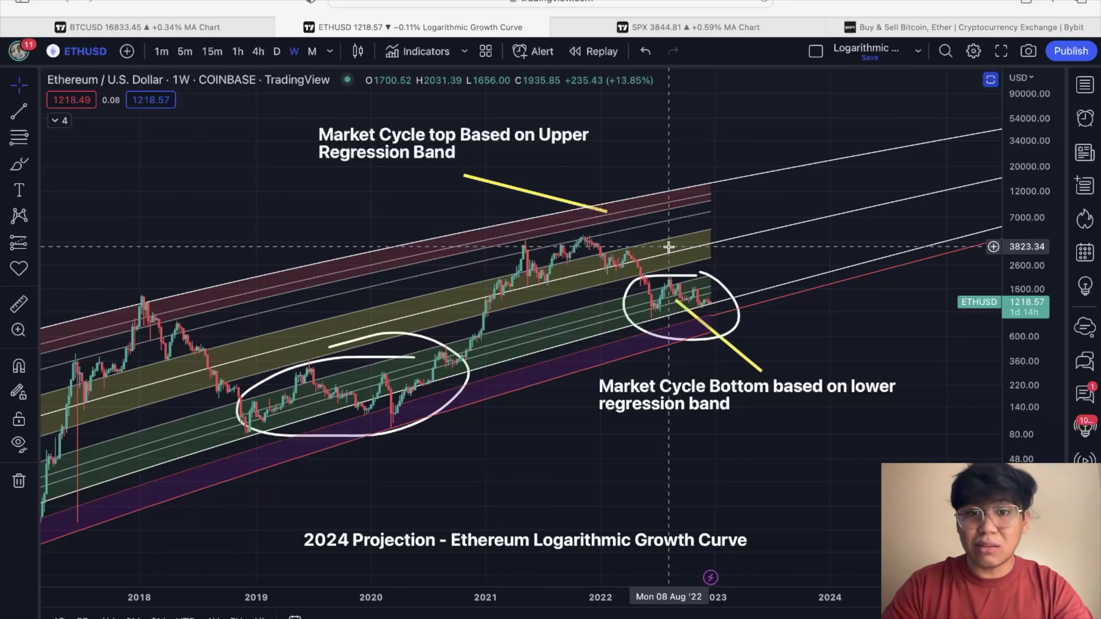
pyautogui.hscroll(-10, 591, 254)
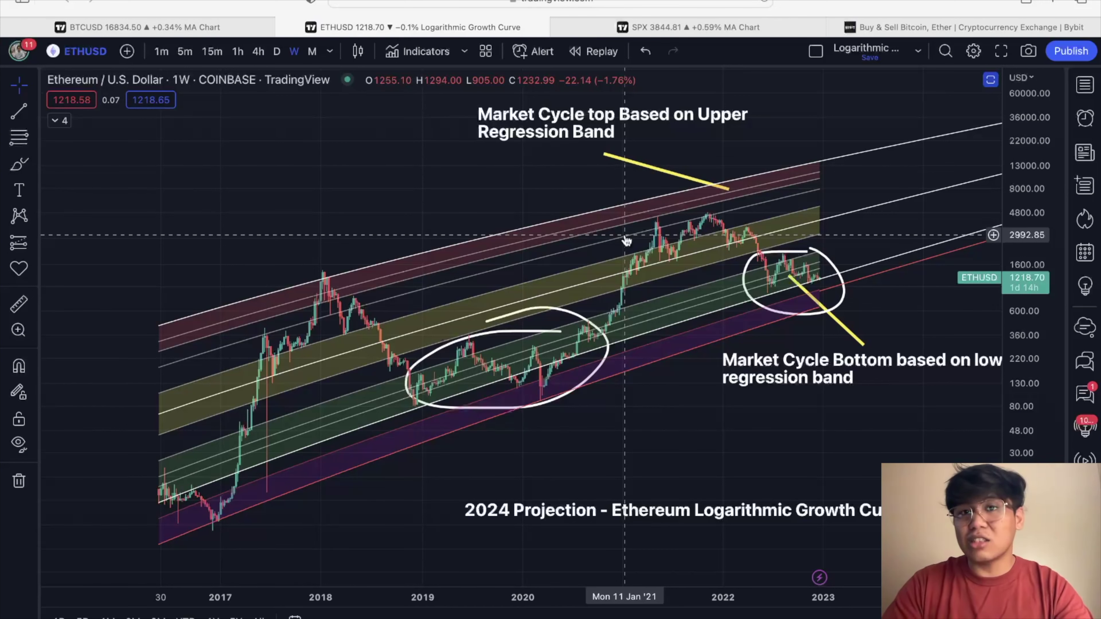
pyautogui.hscroll(3, 627, 241)
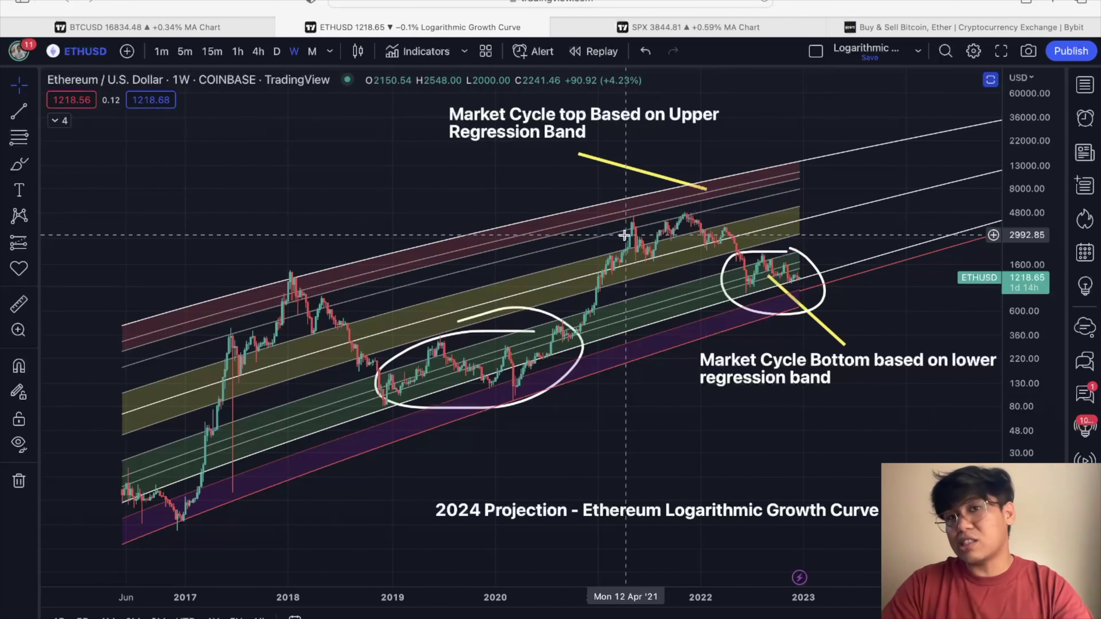
pyautogui.hscroll(5, 625, 236)
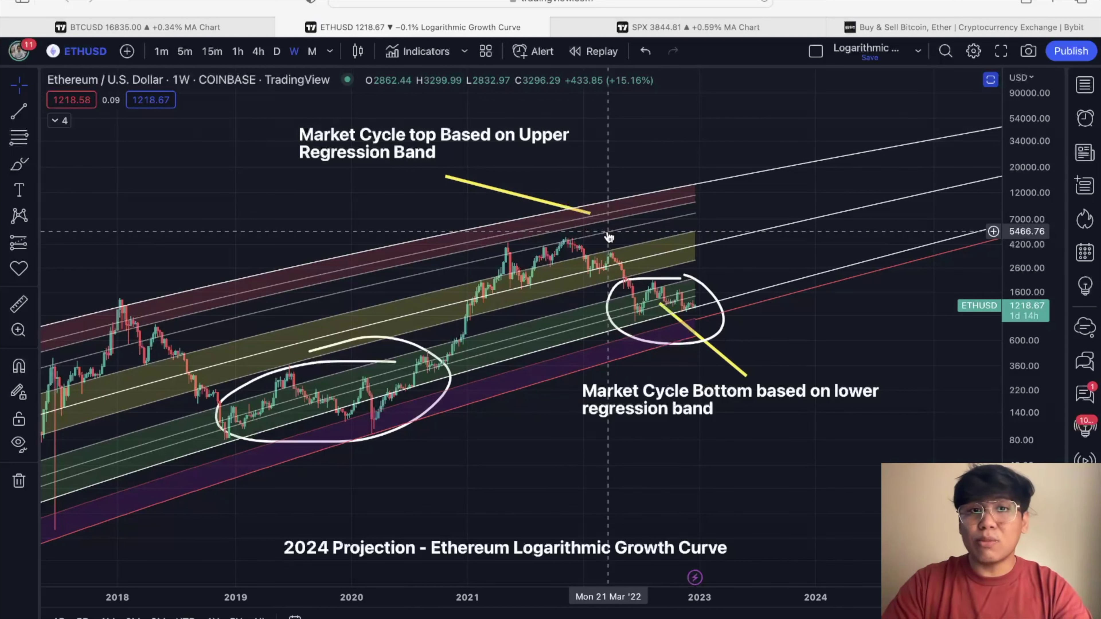
# Try freehand loops around the 2021 top, 2018 top and 2022 lows, undoing them
pyautogui.click(18, 164)
pyautogui.moveTo(610, 182)
pyautogui.mouseDown()
pyautogui.moveTo(552, 182)
pyautogui.moveTo(652, 216)
pyautogui.mouseUp()
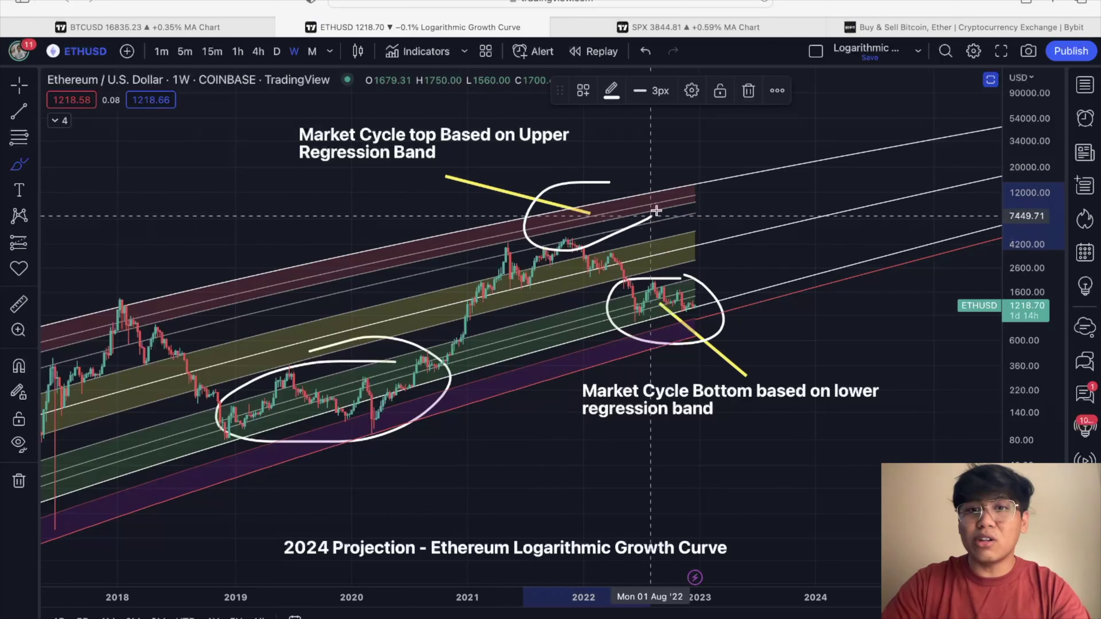
pyautogui.hscroll(-5, 406, 226)
pyautogui.moveTo(267, 256)
pyautogui.mouseDown()
pyautogui.moveTo(187, 263)
pyautogui.moveTo(252, 250)
pyautogui.mouseUp()
pyautogui.press('super+z')
pyautogui.press('super+z')
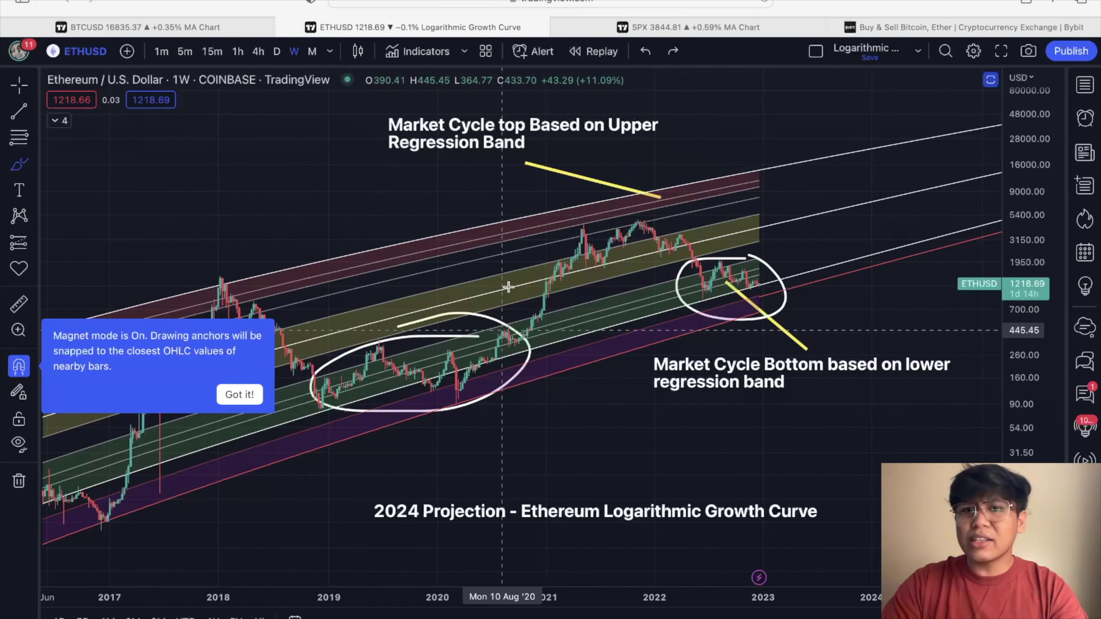
pyautogui.hscroll(3, 694, 321)
pyautogui.moveTo(755, 297)
pyautogui.mouseDown()
pyautogui.moveTo(670, 338)
pyautogui.moveTo(715, 274)
pyautogui.mouseUp()
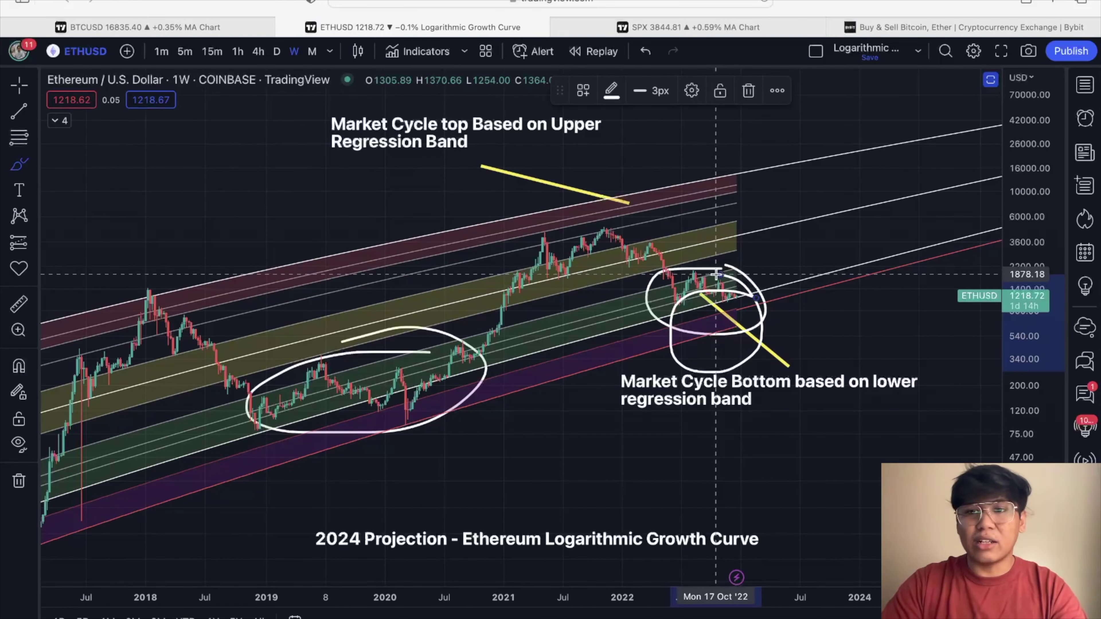
pyautogui.press('super+z')
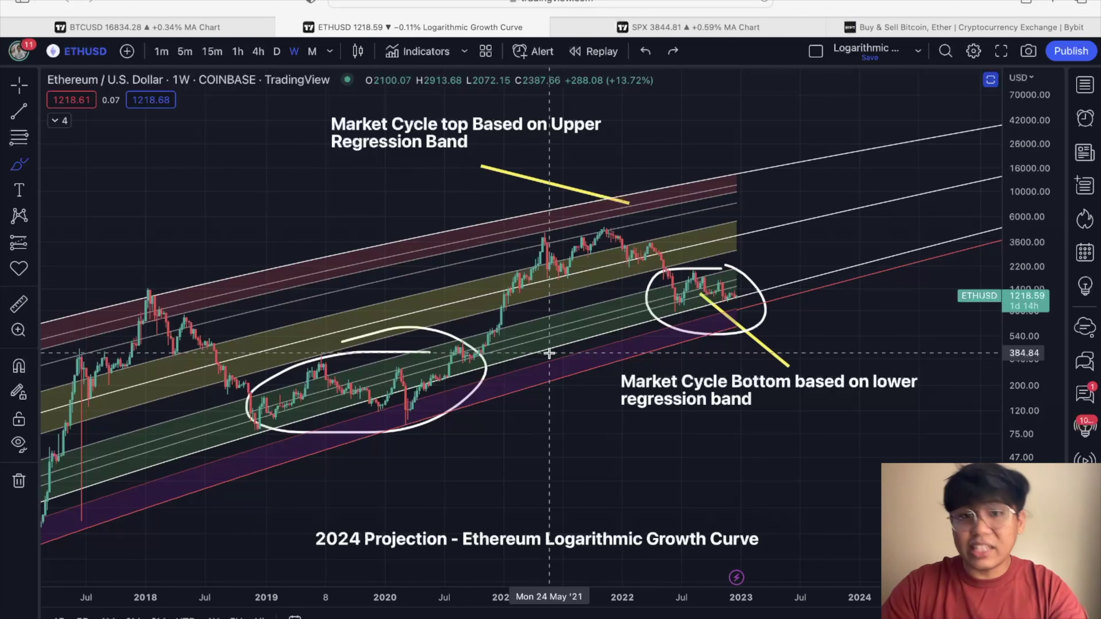
# Try and undo further freehand loops around the 2021 peak and late-2022 range
pyautogui.hscroll(-2, 551, 353)
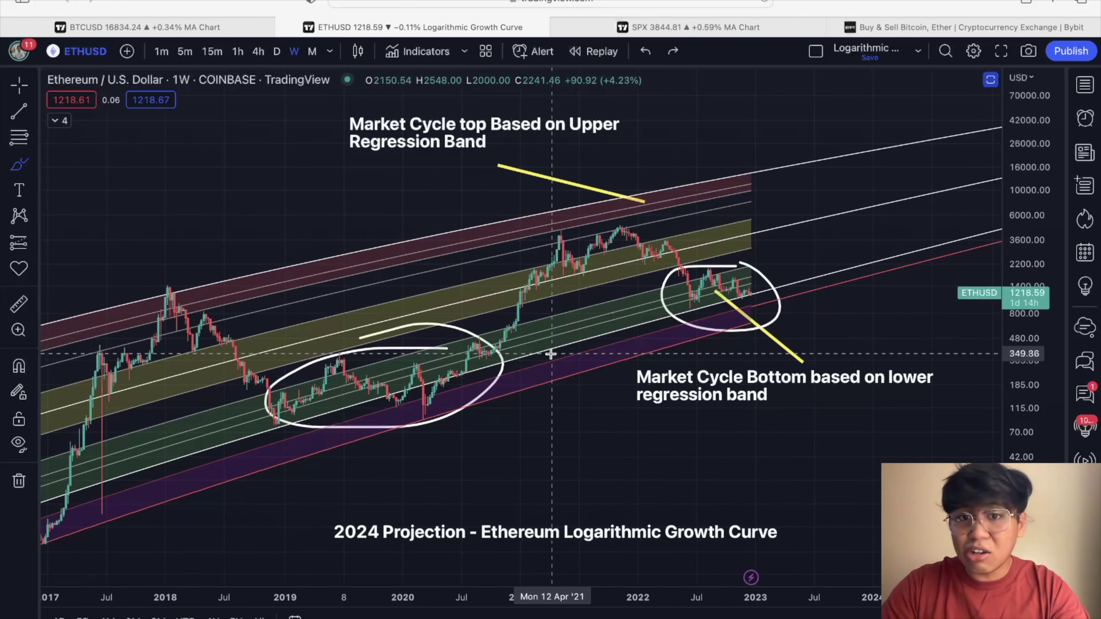
pyautogui.scroll(4, 551, 354)
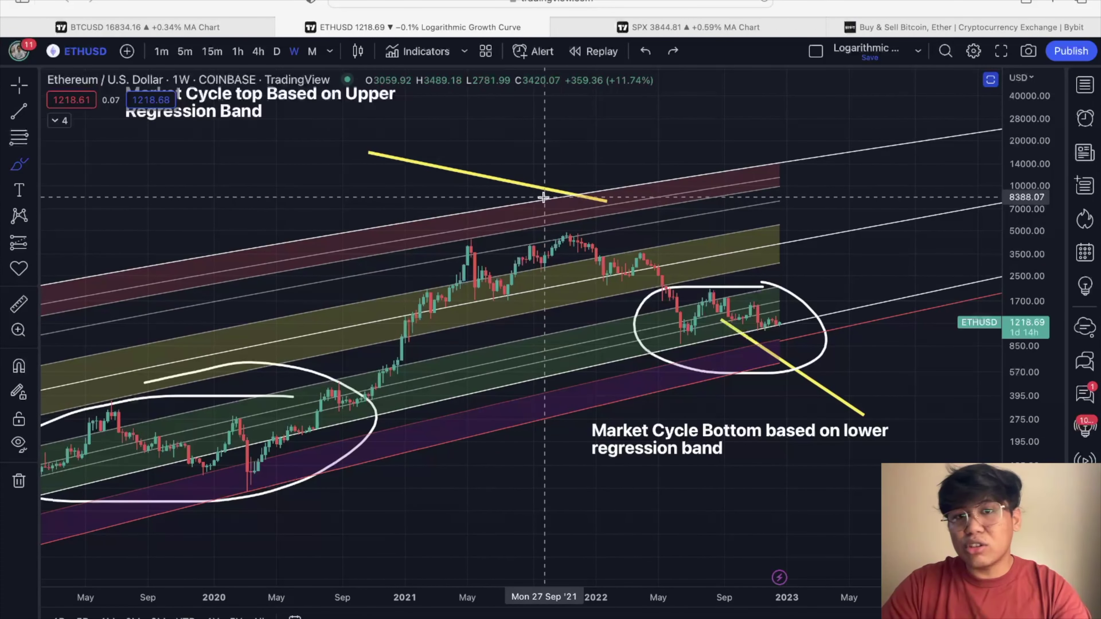
pyautogui.hscroll(-3, 505, 191)
pyautogui.moveTo(513, 191)
pyautogui.mouseDown()
pyautogui.moveTo(525, 182)
pyautogui.moveTo(494, 179)
pyautogui.mouseUp()
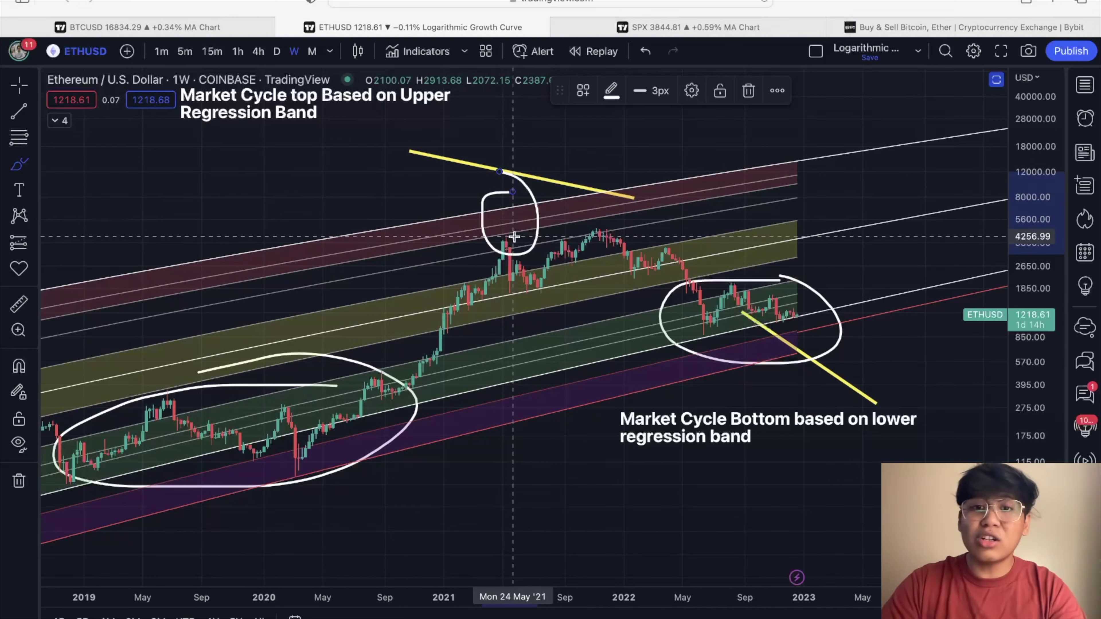
pyautogui.press('super+z')
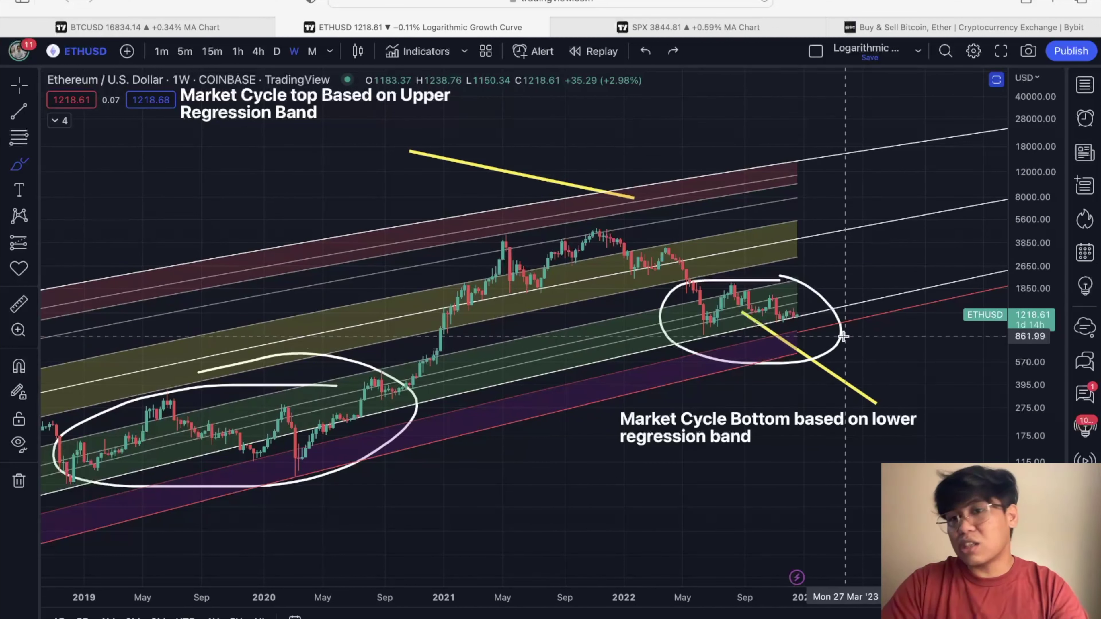
pyautogui.moveTo(802, 299)
pyautogui.mouseDown()
pyautogui.moveTo(763, 397)
pyautogui.moveTo(785, 294)
pyautogui.mouseUp()
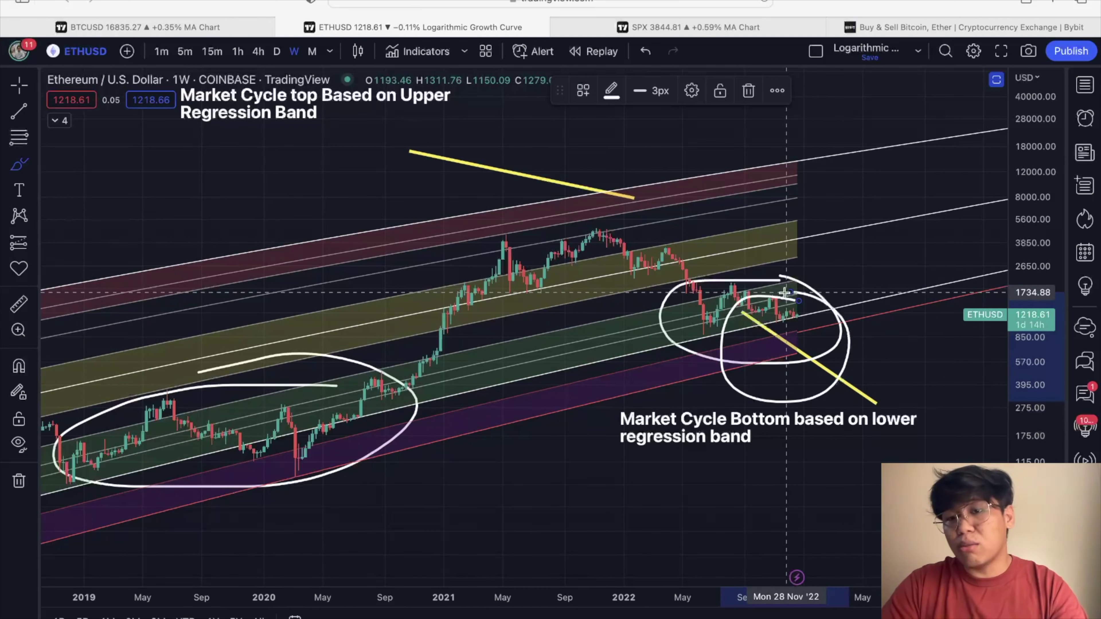
pyautogui.scroll(-1, 785, 293)
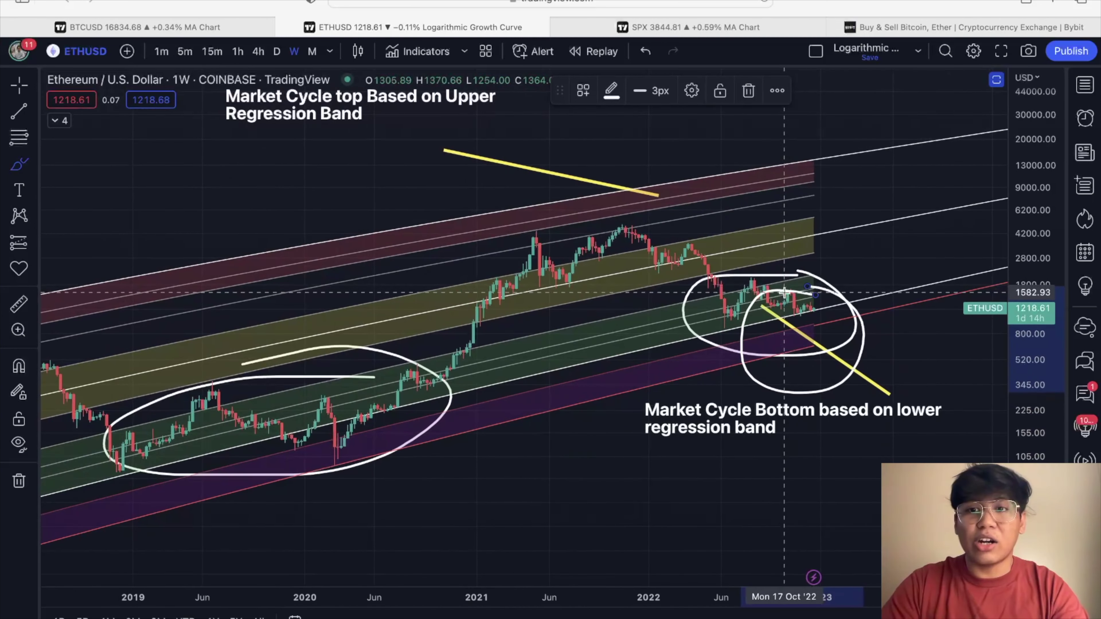
pyautogui.hotkey('ctrl', 'z')
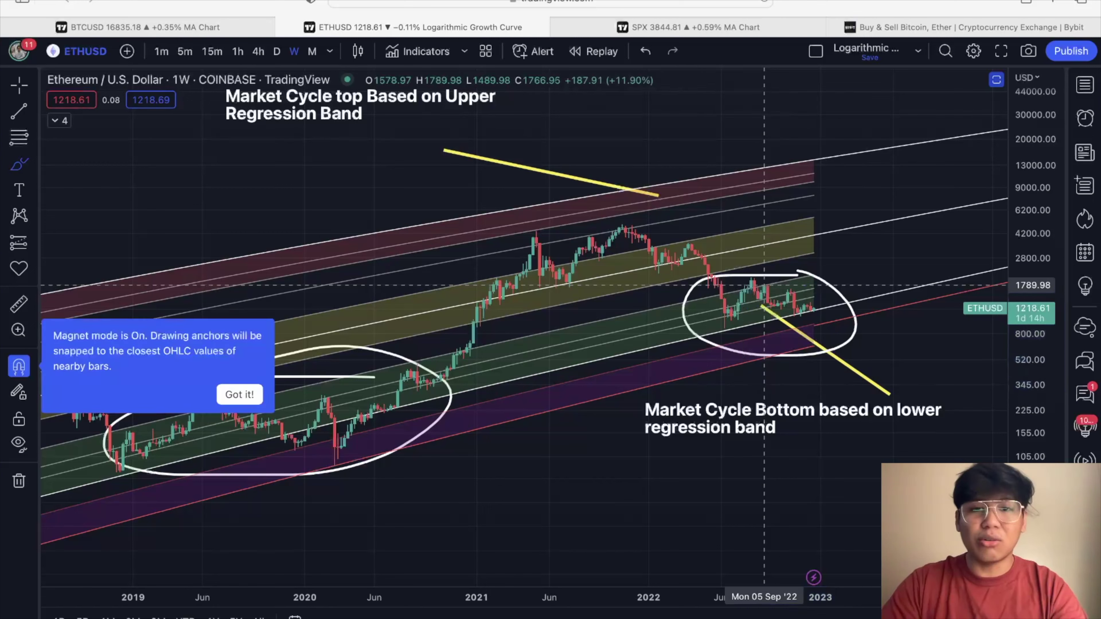
# Delete the old late-2022 and 2019–2020 ellipses
pyautogui.press('Escape')
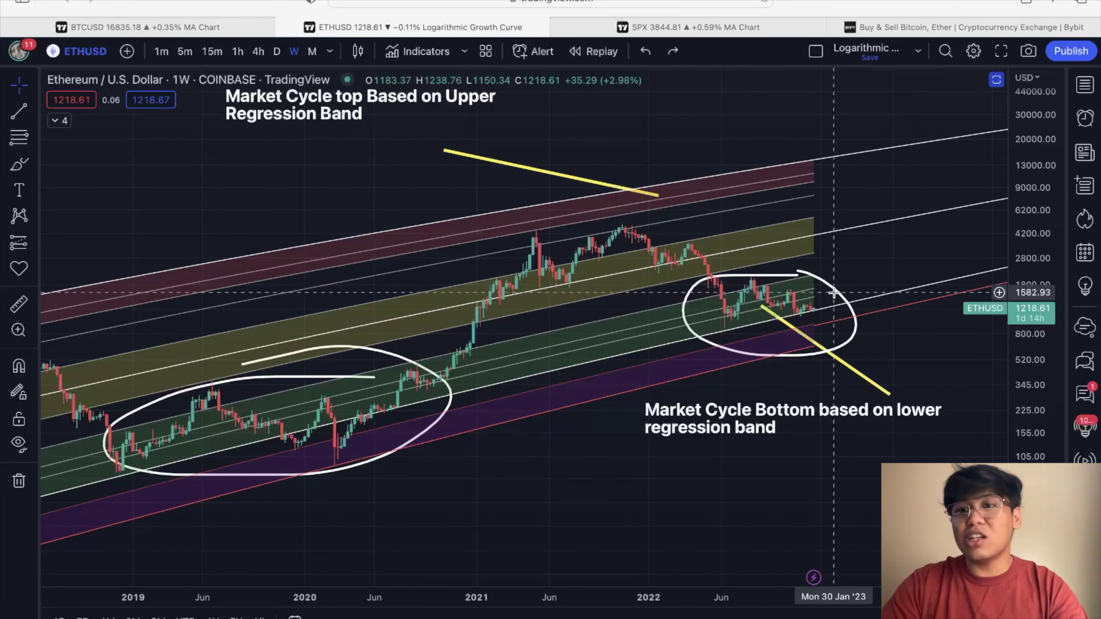
pyautogui.click(838, 296)
pyautogui.press('Delete')
pyautogui.click(396, 356)
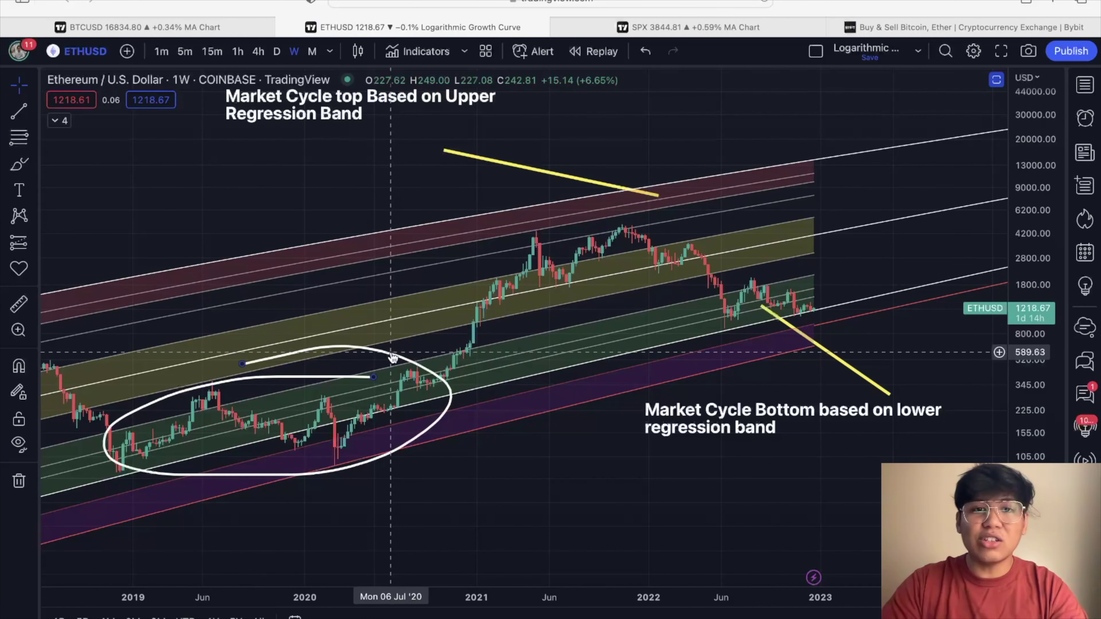
pyautogui.press('Delete')
# Brush a new 2019–2020 loop, a rising wave after the 2022 lows, and a circle below
pyautogui.hscroll(-5, 391, 360)
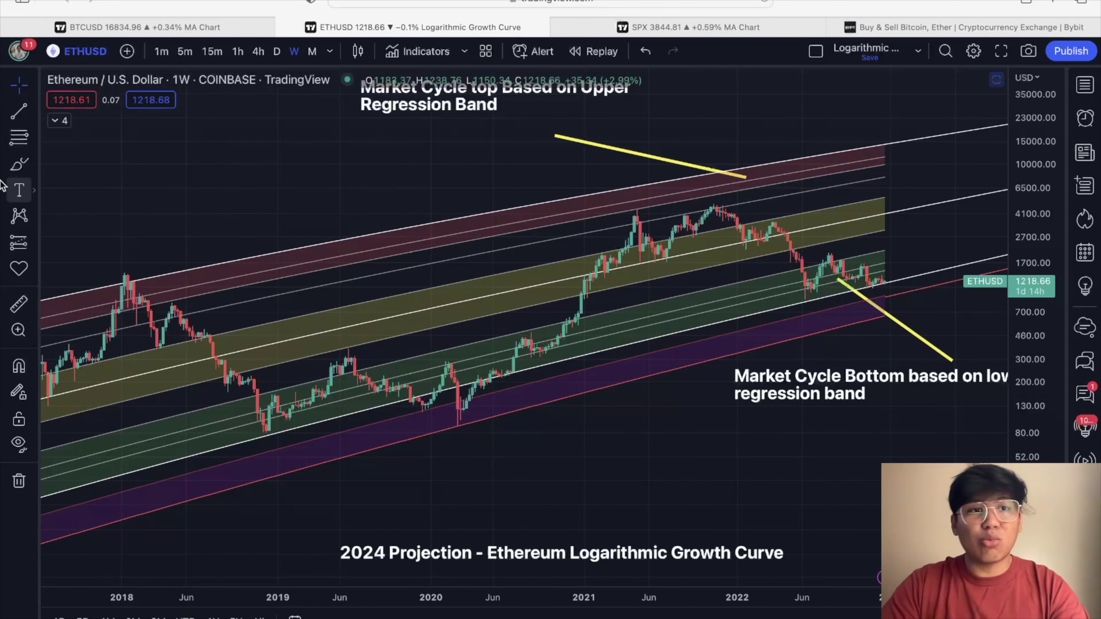
pyautogui.click(17, 165)
pyautogui.moveTo(559, 332)
pyautogui.mouseDown()
pyautogui.moveTo(264, 412)
pyautogui.moveTo(472, 321)
pyautogui.mouseUp()
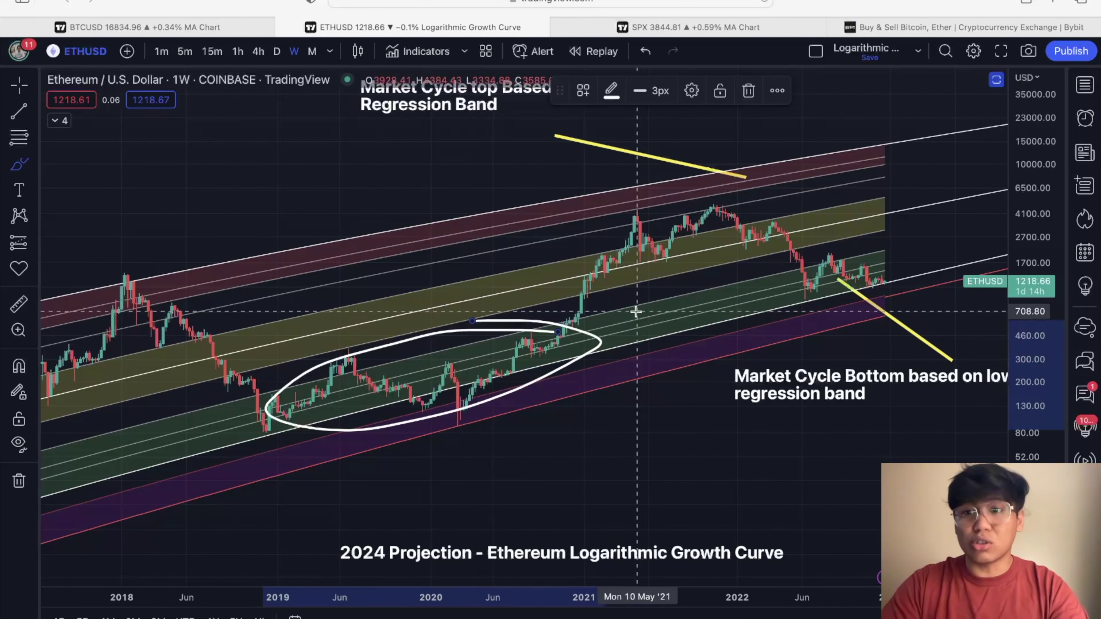
pyautogui.hscroll(3, 637, 311)
pyautogui.hscroll(5, 636, 312)
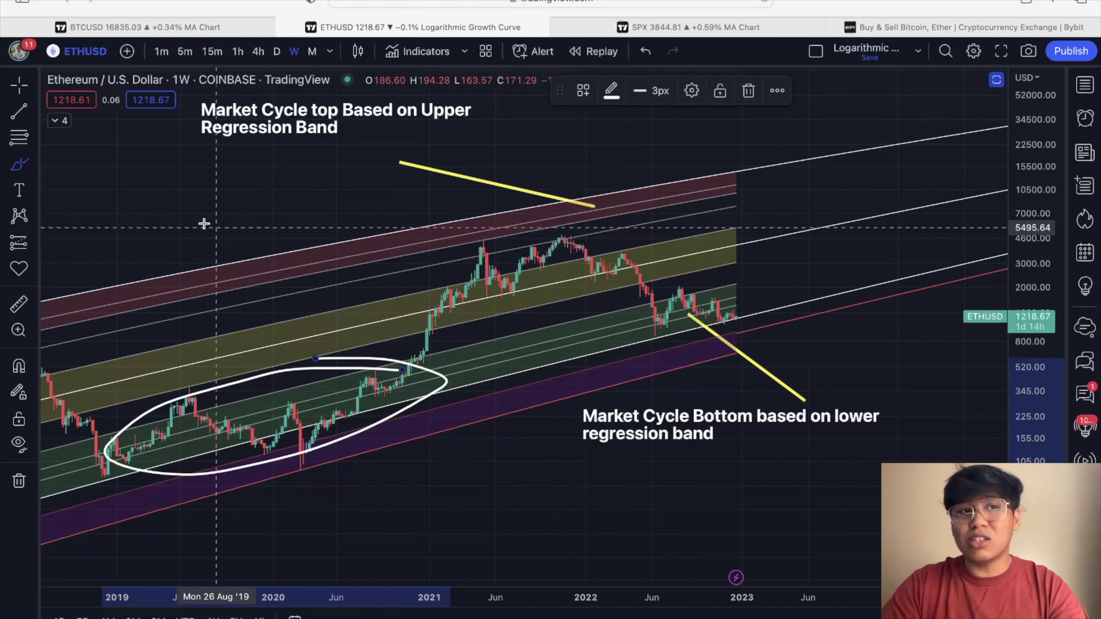
pyautogui.moveTo(659, 327)
pyautogui.mouseDown()
pyautogui.moveTo(692, 302)
pyautogui.moveTo(734, 310)
pyautogui.moveTo(848, 275)
pyautogui.mouseUp()
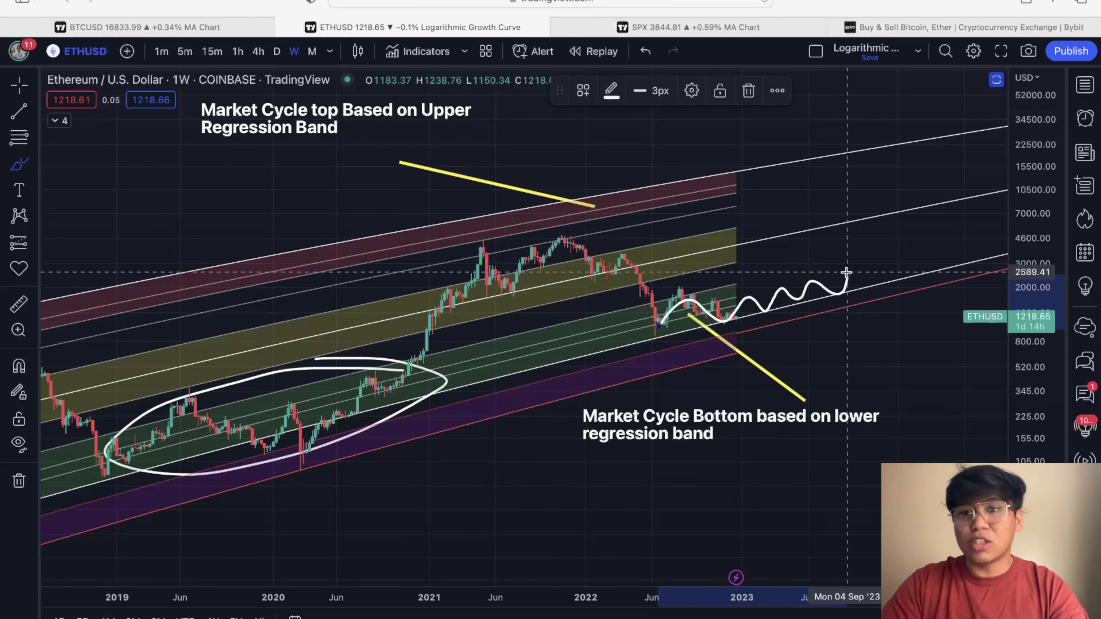
pyautogui.moveTo(781, 329)
pyautogui.mouseDown()
pyautogui.moveTo(714, 363)
pyautogui.moveTo(770, 330)
pyautogui.mouseUp()
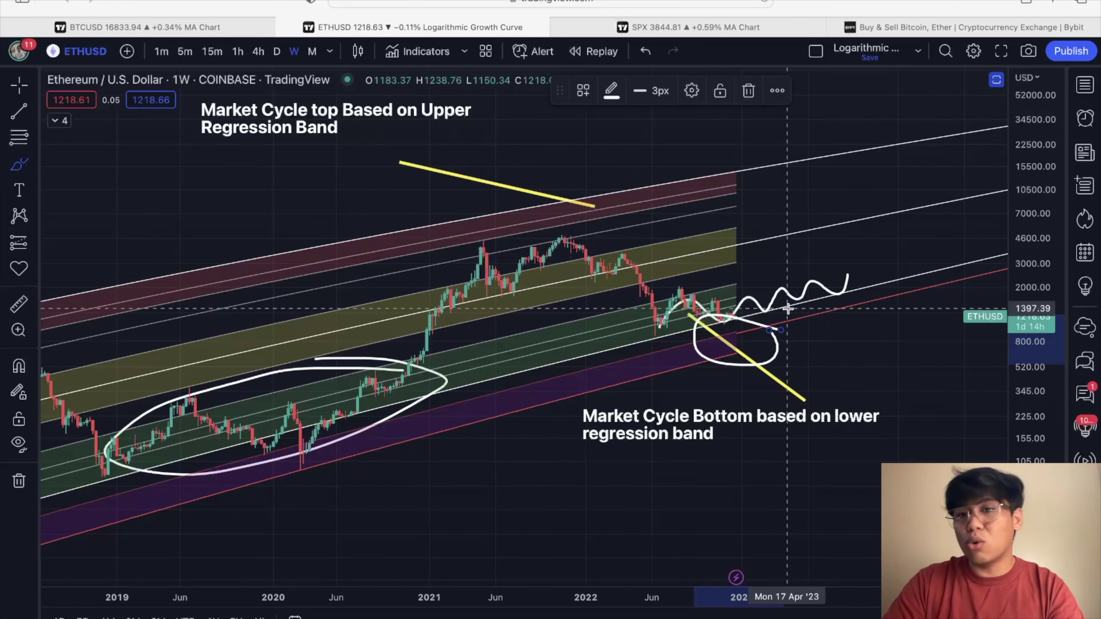
pyautogui.scroll(4, 776, 312)
pyautogui.scroll(2, 788, 309)
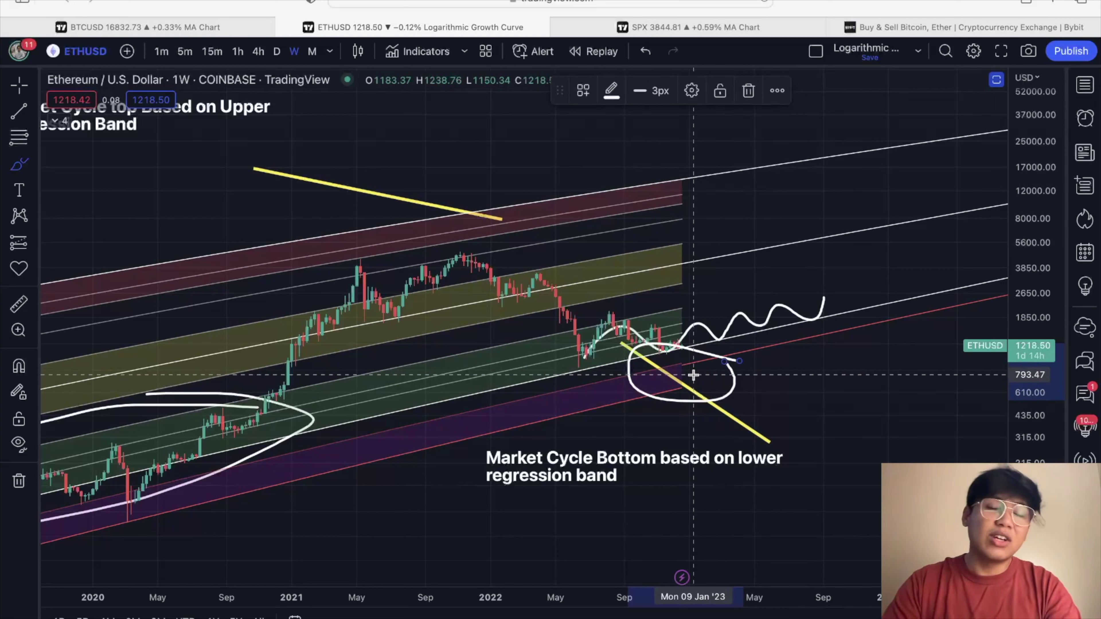
pyautogui.press('super+z')
pyautogui.press('super+z')
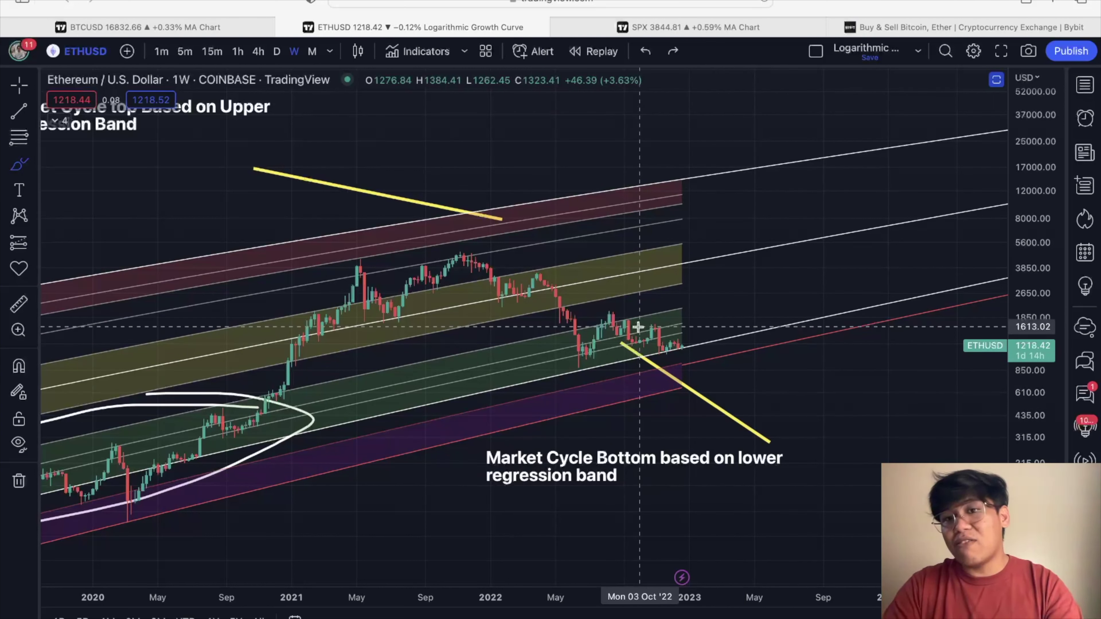
pyautogui.moveTo(611, 321); pyautogui.dragTo(748, 324)
pyautogui.moveTo(646, 343); pyautogui.dragTo(787, 349)
pyautogui.moveTo(657, 367); pyautogui.dragTo(748, 366)
pyautogui.moveTo(586, 299); pyautogui.dragTo(791, 300)
pyautogui.moveTo(571, 288)
pyautogui.mouseDown()
pyautogui.moveTo(531, 304)
pyautogui.moveTo(579, 324)
pyautogui.moveTo(591, 288)
pyautogui.mouseUp()
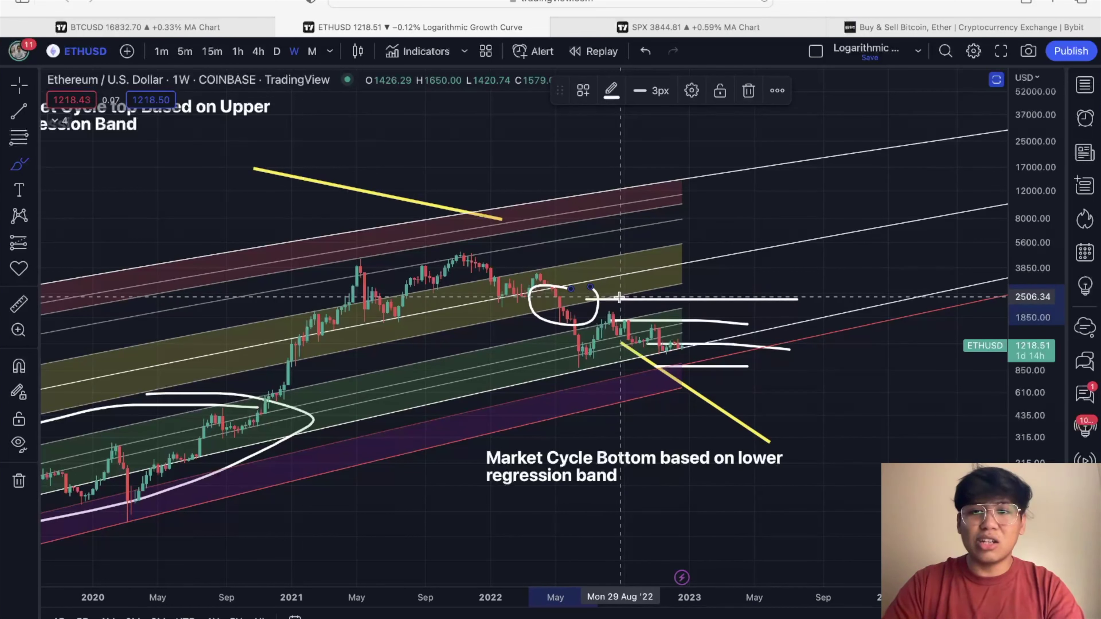
pyautogui.press('super+z')
pyautogui.press('super+z')
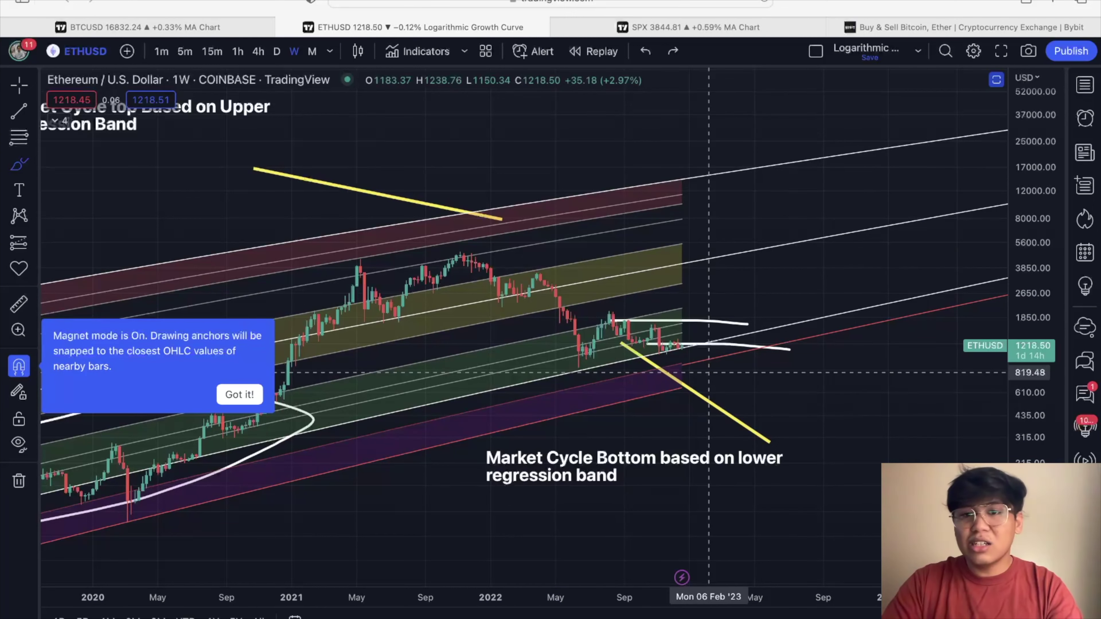
pyautogui.press('super+z')
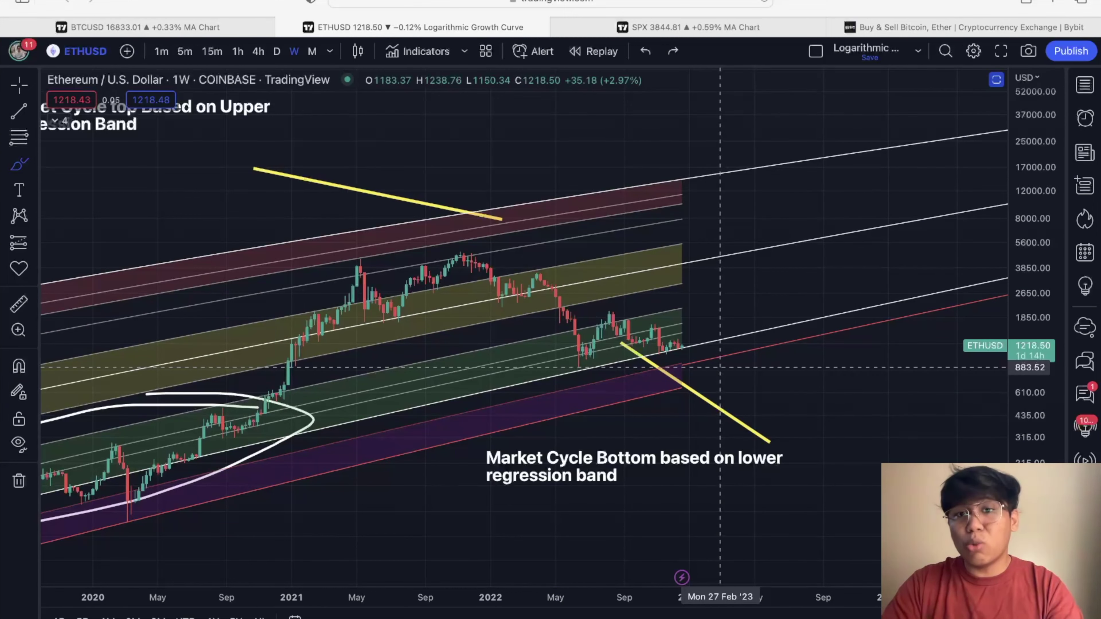
pyautogui.scroll(5, 721, 368)
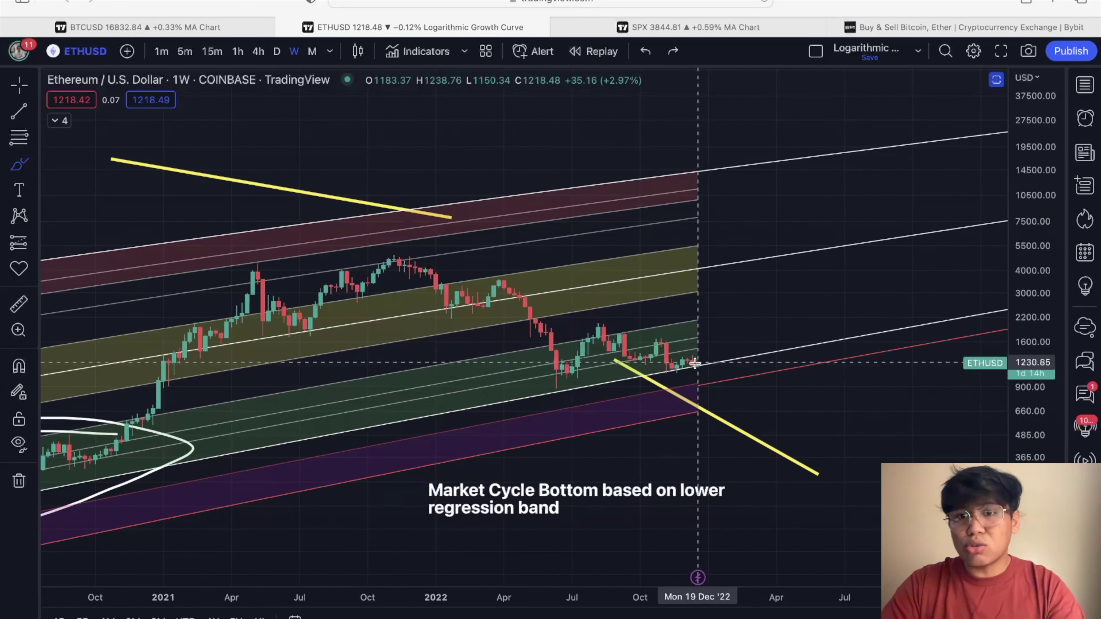
# Sketch and undo a drop projection and two support strokes at the June 2022 low
pyautogui.scroll(4, 692, 365)
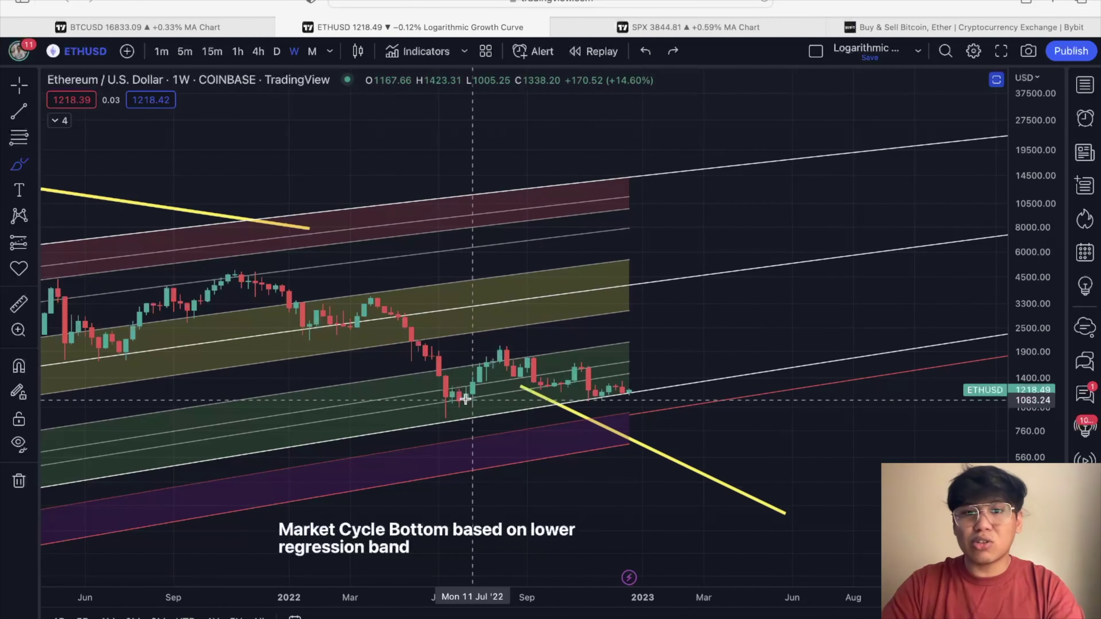
pyautogui.moveTo(620, 389); pyautogui.dragTo(678, 442)
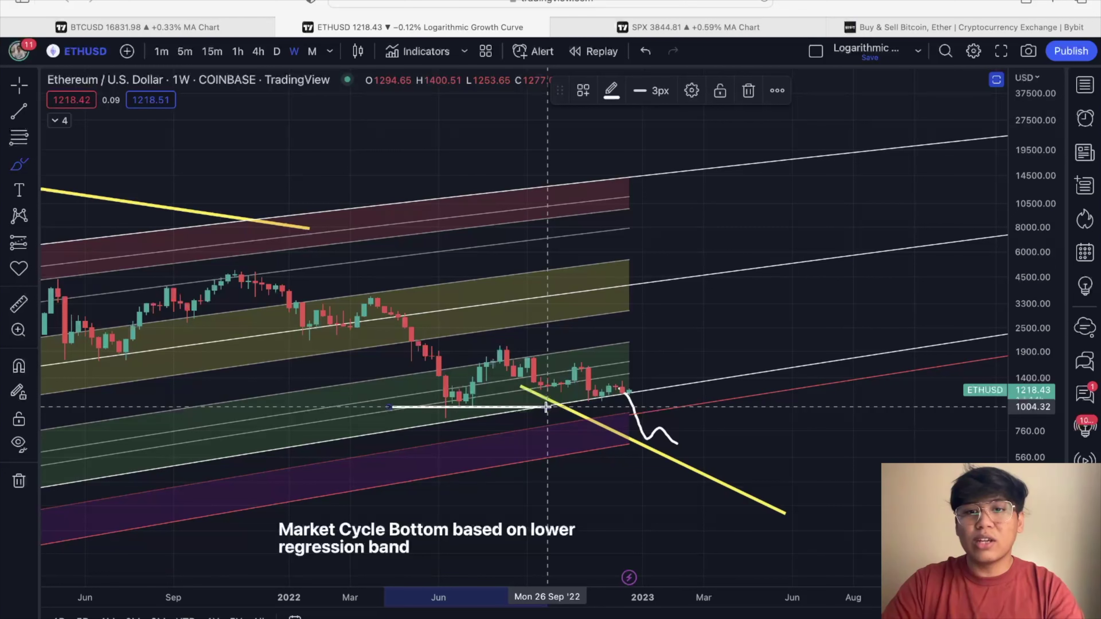
pyautogui.press('super')
pyautogui.press('super+z')
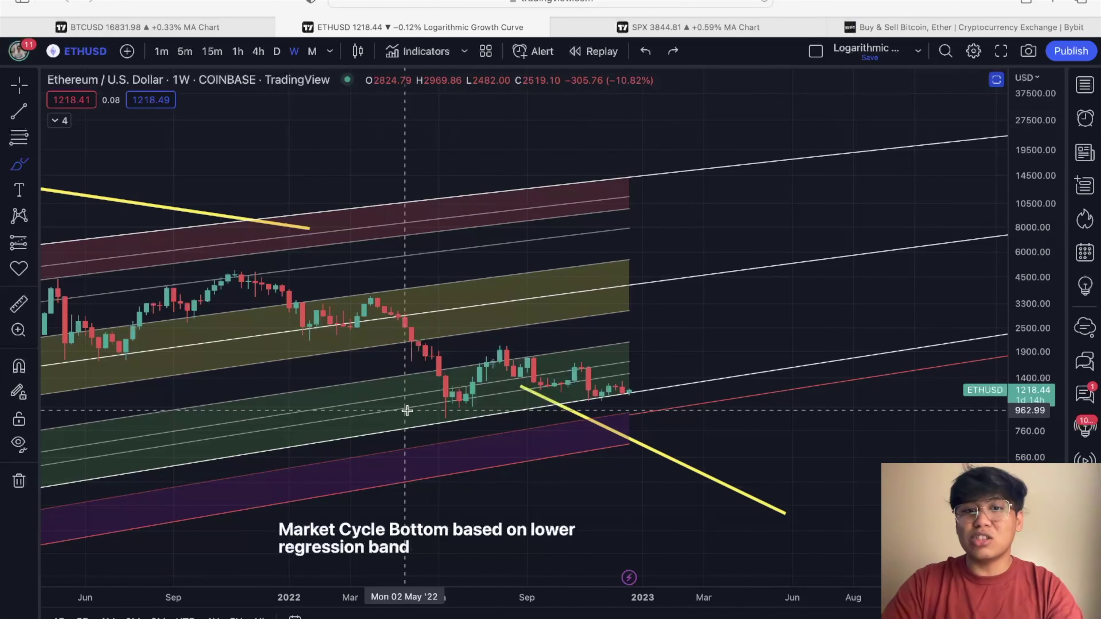
pyautogui.moveTo(411, 410); pyautogui.dragTo(683, 391)
pyautogui.press('super')
pyautogui.press('super+z')
pyautogui.moveTo(430, 408); pyautogui.dragTo(729, 406)
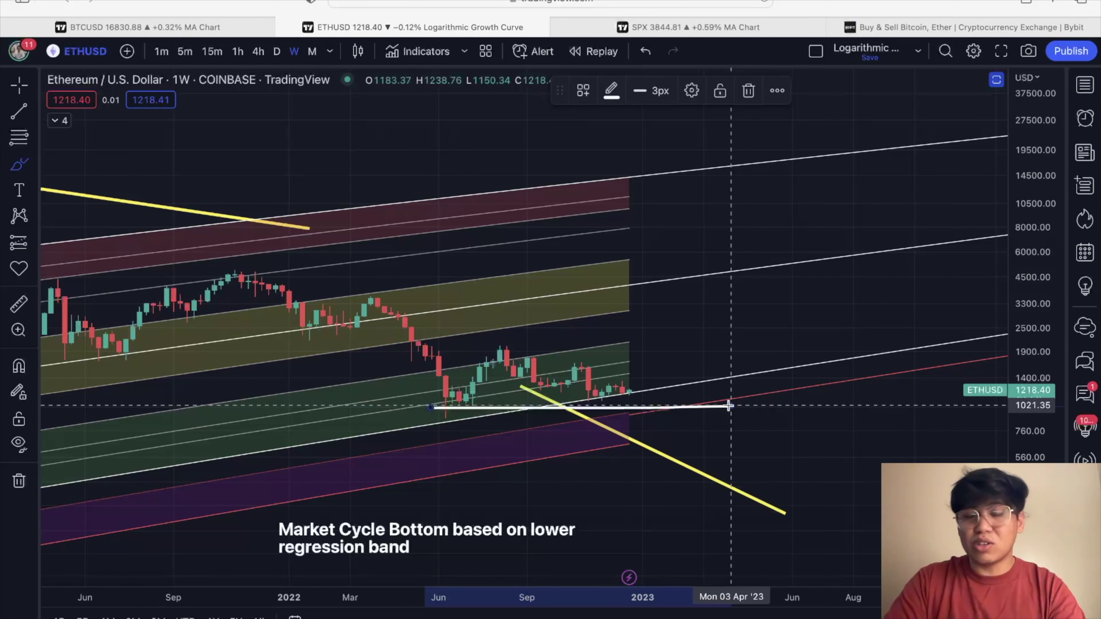
pyautogui.press('super+z')
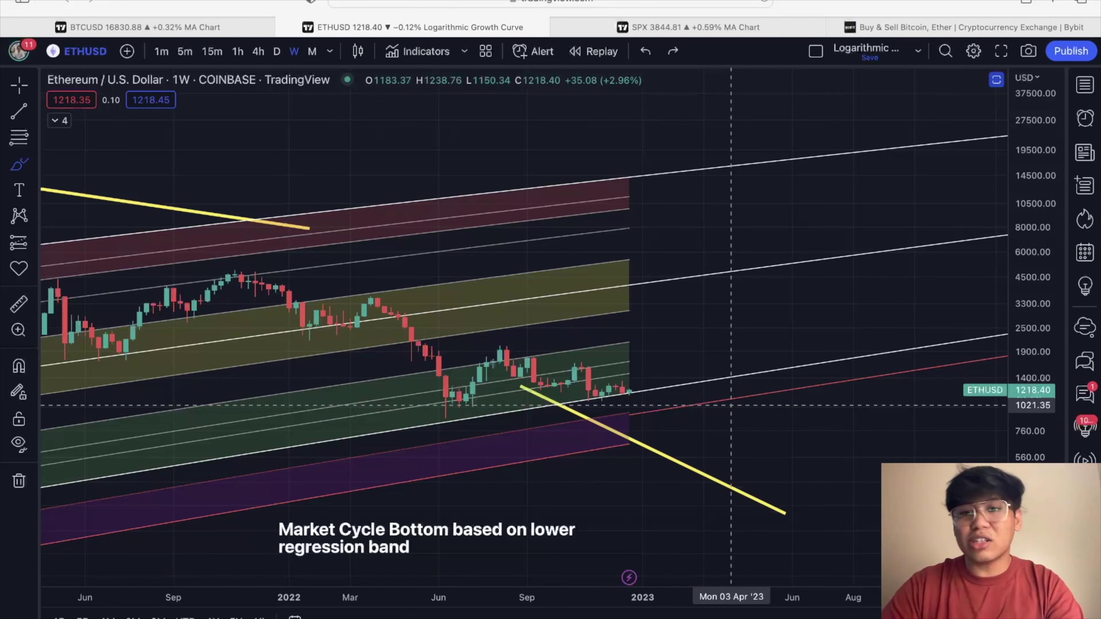
# Trace ETH's 2022 path in white freehand from the March high through the summer hump
pyautogui.scroll(-4, 731, 406)
pyautogui.moveTo(512, 274)
pyautogui.mouseDown()
pyautogui.moveTo(553, 349)
pyautogui.moveTo(615, 314)
pyautogui.moveTo(654, 354)
pyautogui.mouseUp()
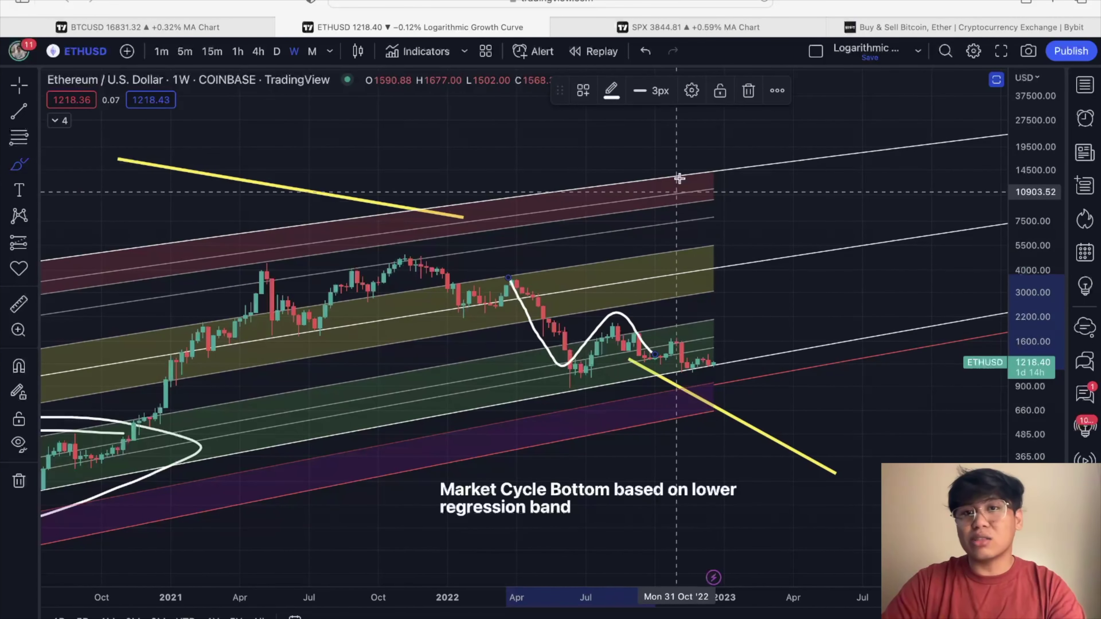
pyautogui.click(737, 27)
# On the S&P 500 chart, brush a zigzag through the falling wedge breaking out toward 4600, then return to ETHUSD
pyautogui.scroll(3, 737, 186)
pyautogui.scroll(-2, 734, 188)
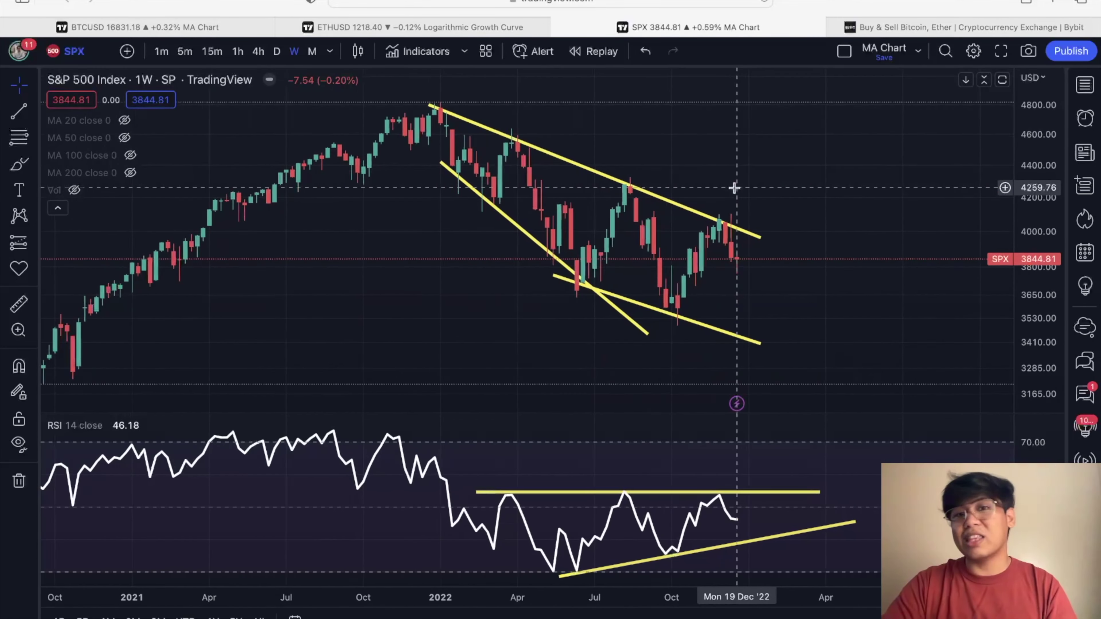
pyautogui.scroll(-1, 734, 188)
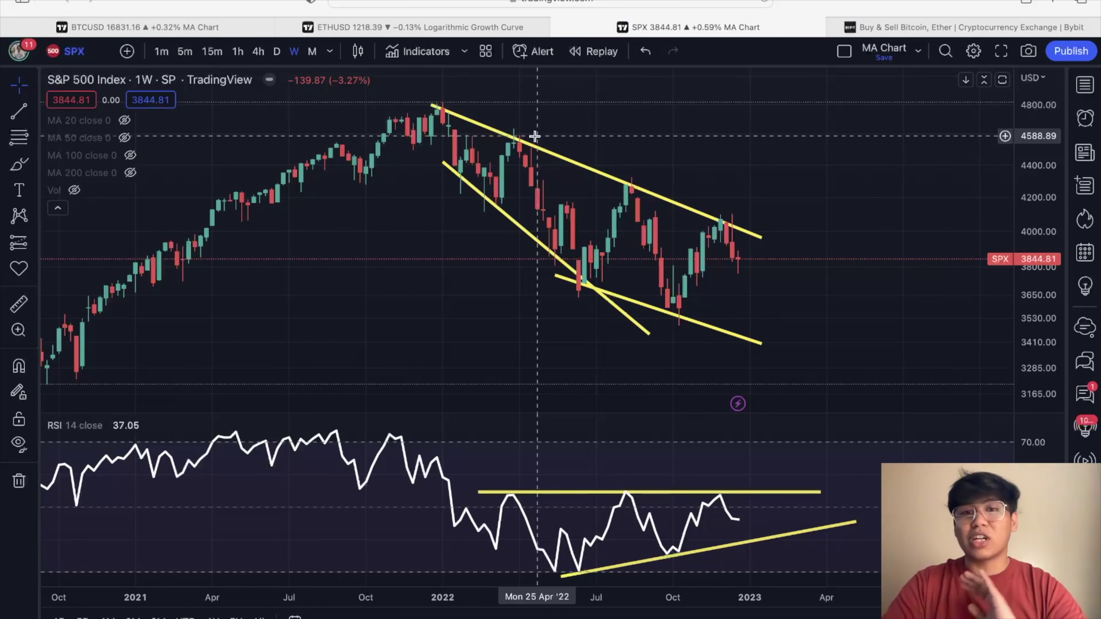
pyautogui.scroll(-1, 535, 136)
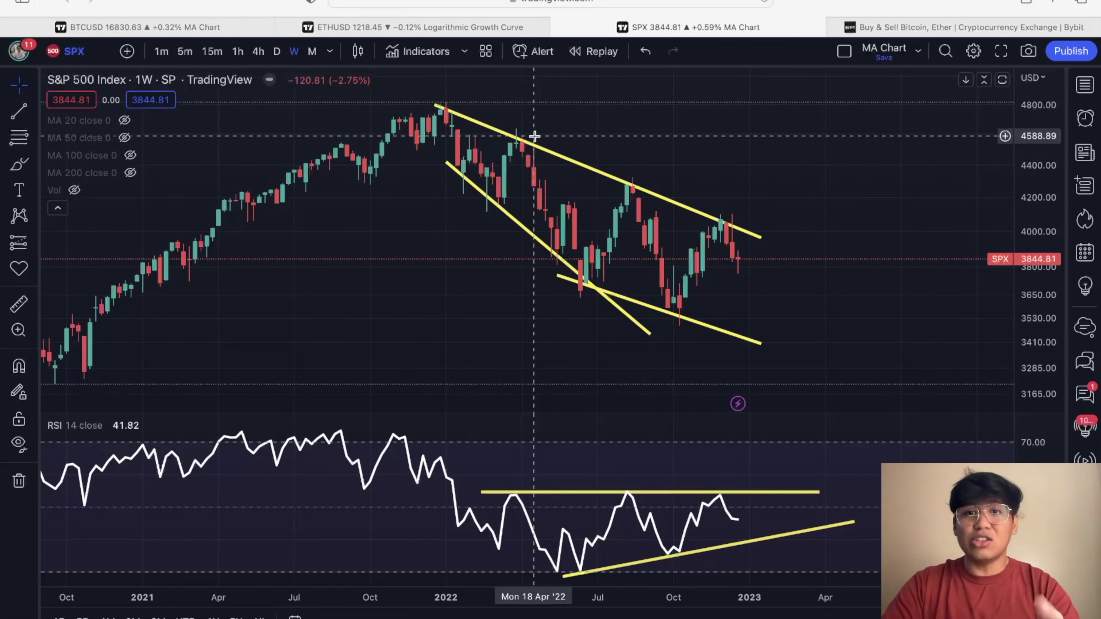
pyautogui.click(487, 130)
pyautogui.click(18, 164)
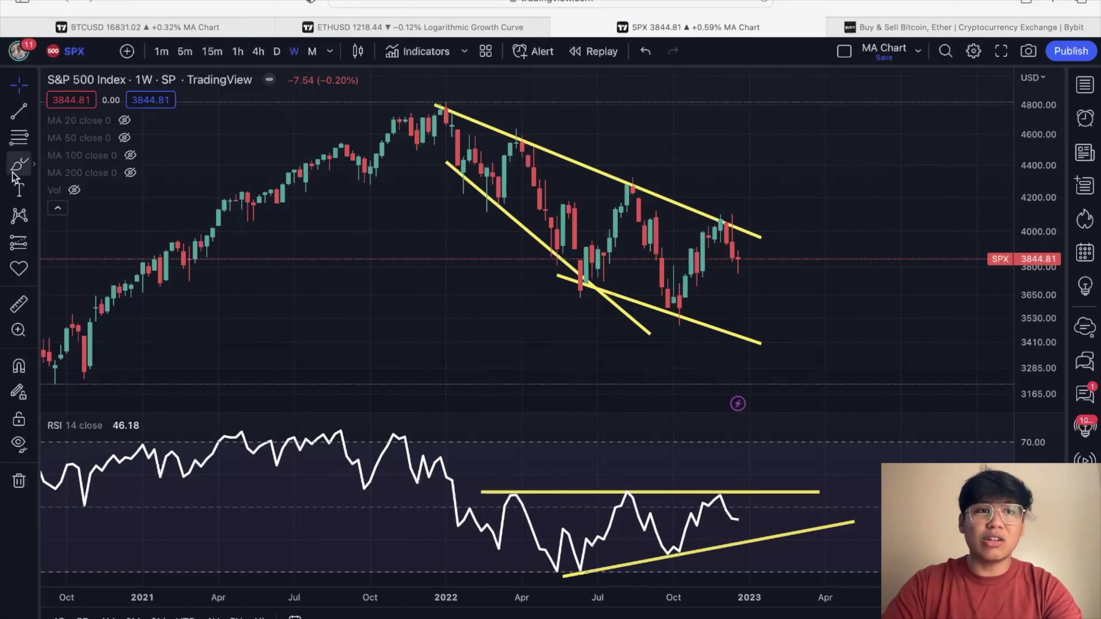
pyautogui.moveTo(469, 132)
pyautogui.mouseDown()
pyautogui.moveTo(499, 187)
pyautogui.moveTo(530, 169)
pyautogui.moveTo(679, 305)
pyautogui.moveTo(720, 227)
pyautogui.moveTo(741, 294)
pyautogui.moveTo(876, 124)
pyautogui.mouseUp()
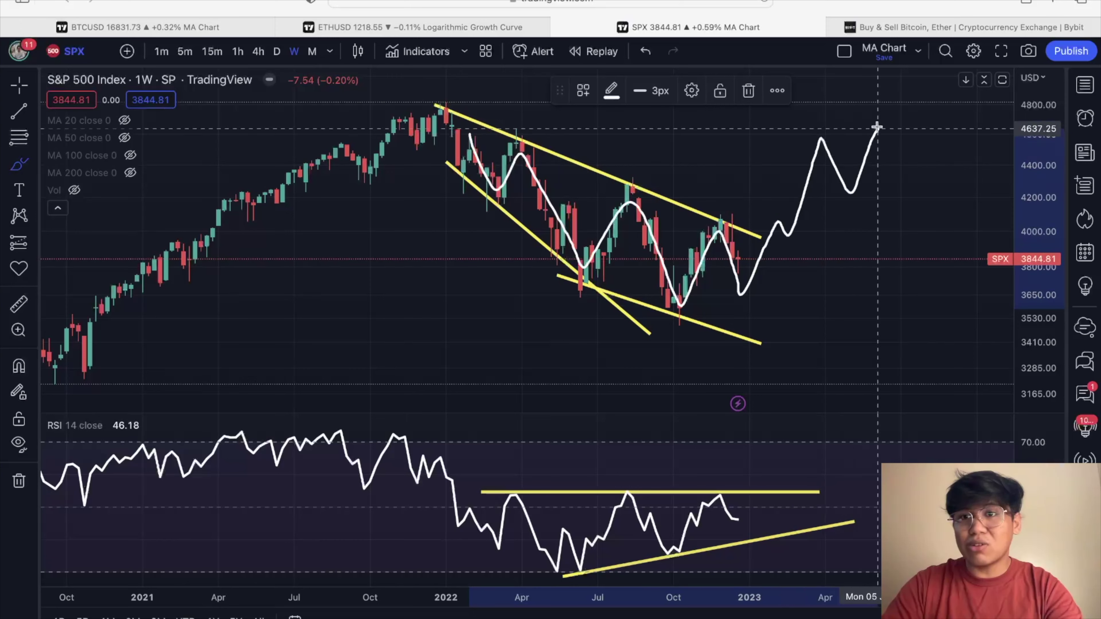
pyautogui.click(356, 29)
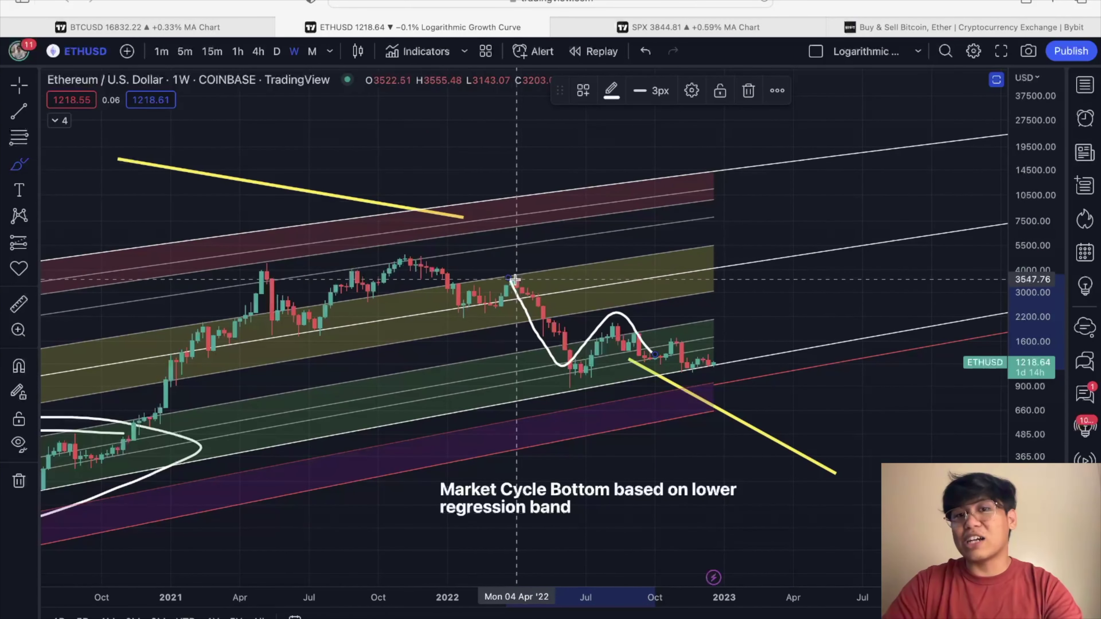
# Sketch a rally projection toward 5200, then undo it along with the white 2022 path
pyautogui.moveTo(713, 368); pyautogui.dragTo(811, 250)
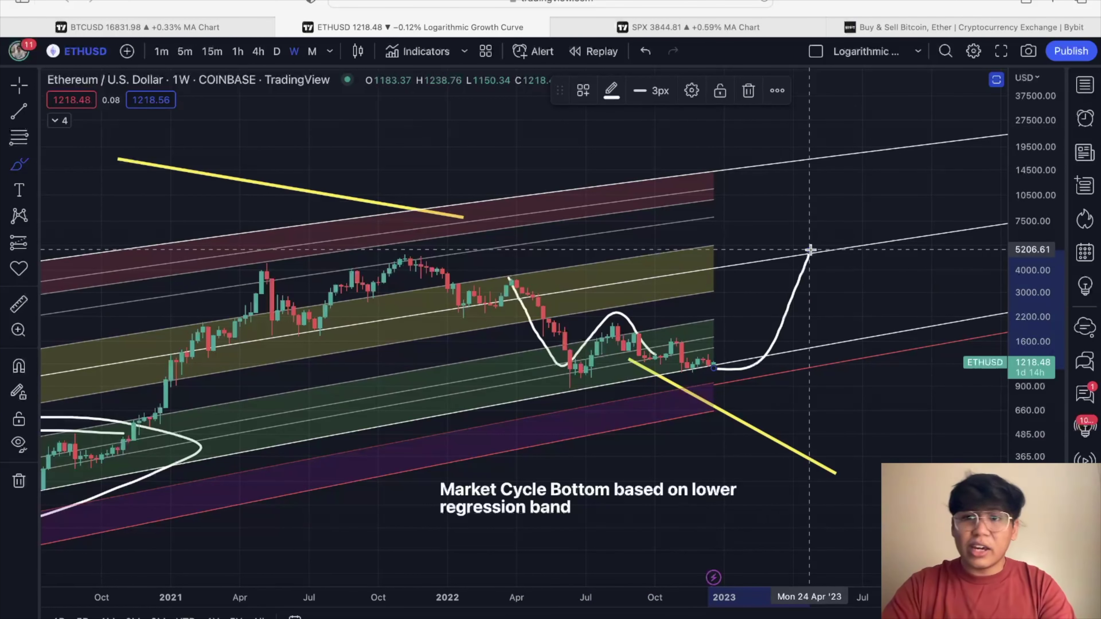
pyautogui.hscroll(-3, 810, 250)
pyautogui.press('super+z')
pyautogui.press('super+z')
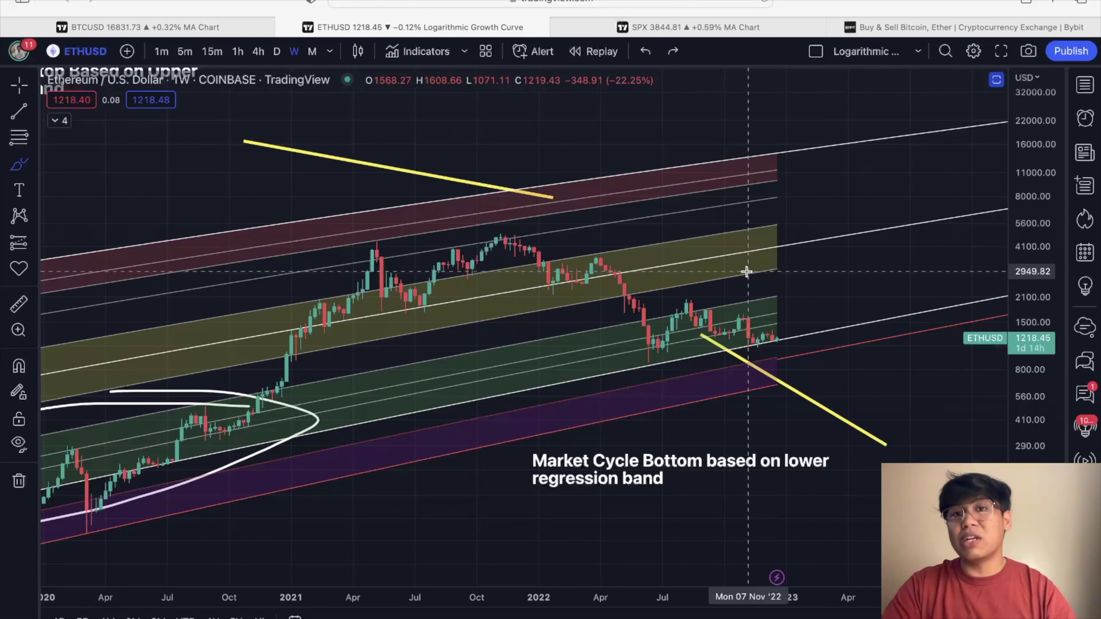
pyautogui.click(690, 24)
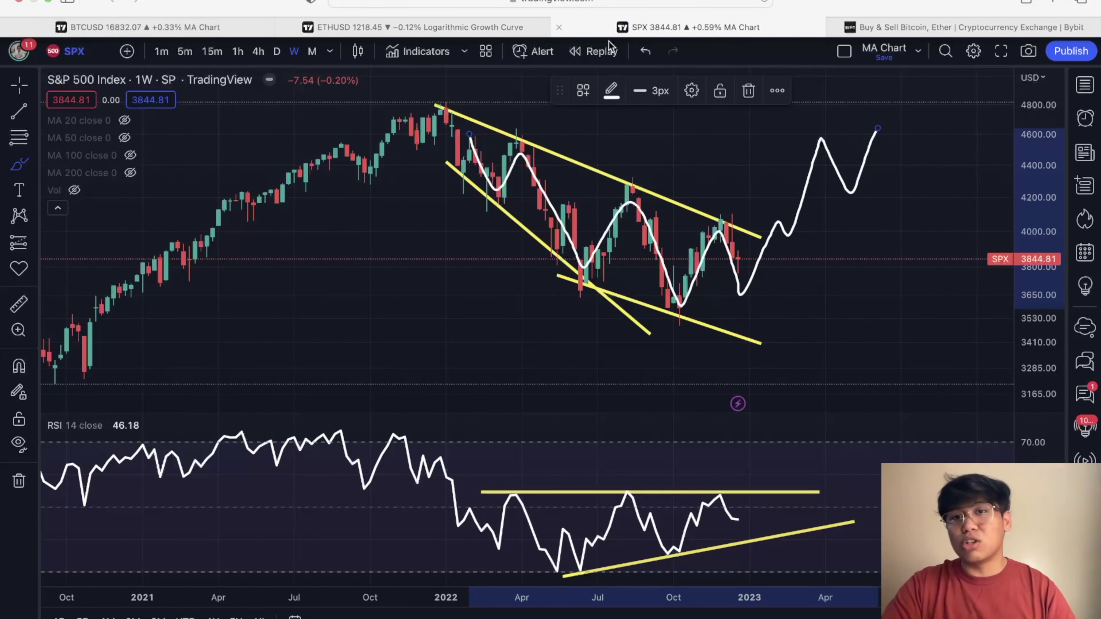
pyautogui.click(501, 24)
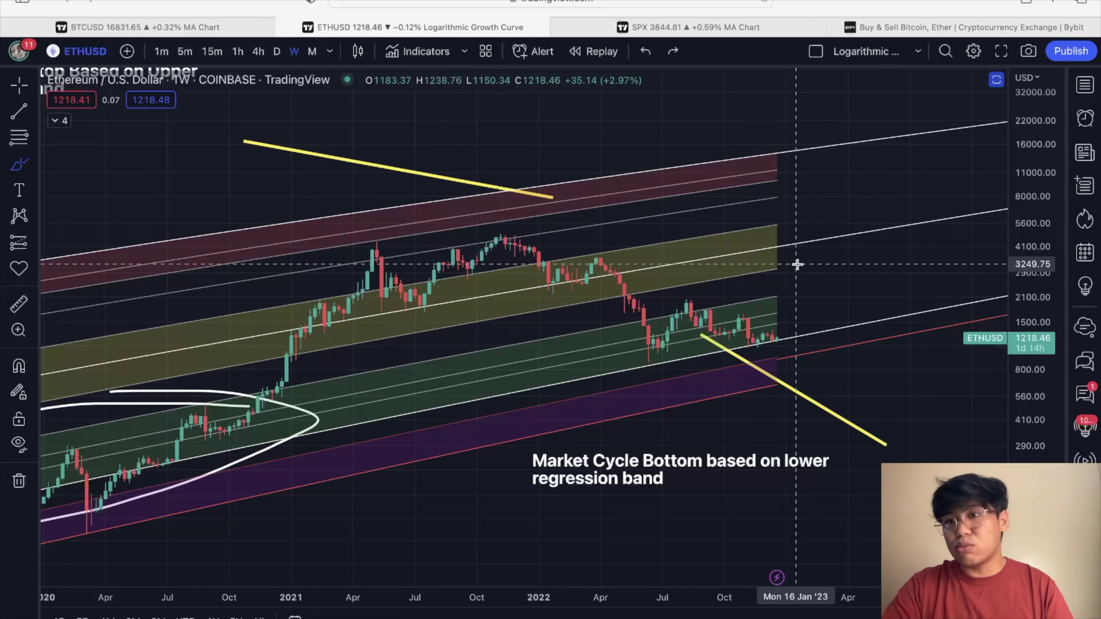
pyautogui.moveTo(838, 242)
pyautogui.mouseDown()
pyautogui.moveTo(797, 208)
pyautogui.moveTo(823, 278)
pyautogui.moveTo(809, 233)
pyautogui.mouseUp()
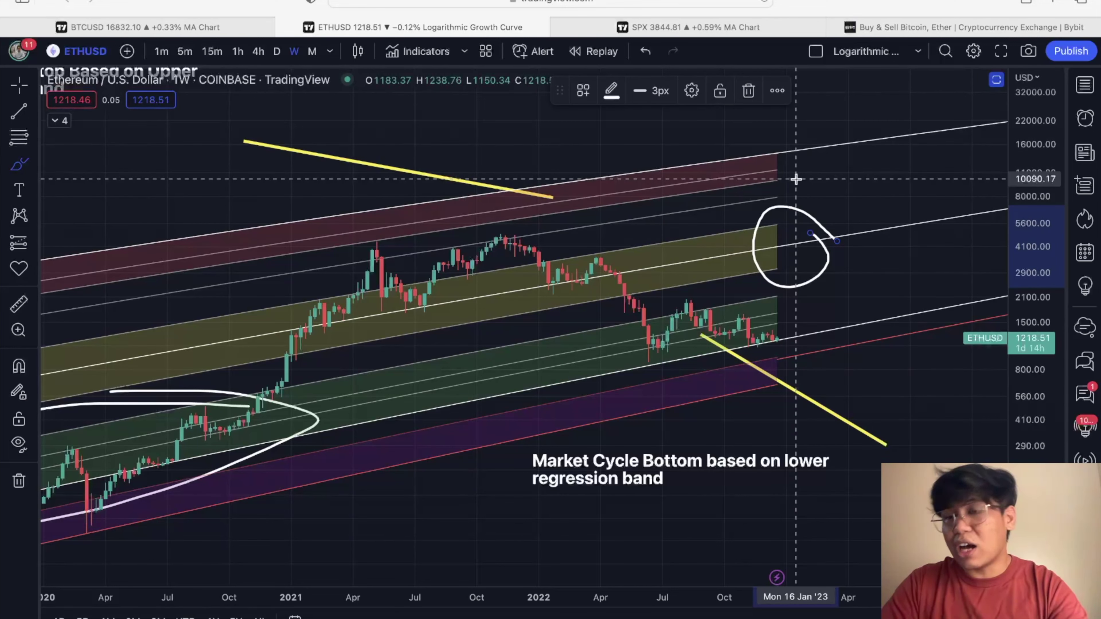
pyautogui.moveTo(830, 143)
pyautogui.mouseDown()
pyautogui.moveTo(776, 137)
pyautogui.moveTo(852, 160)
pyautogui.mouseUp()
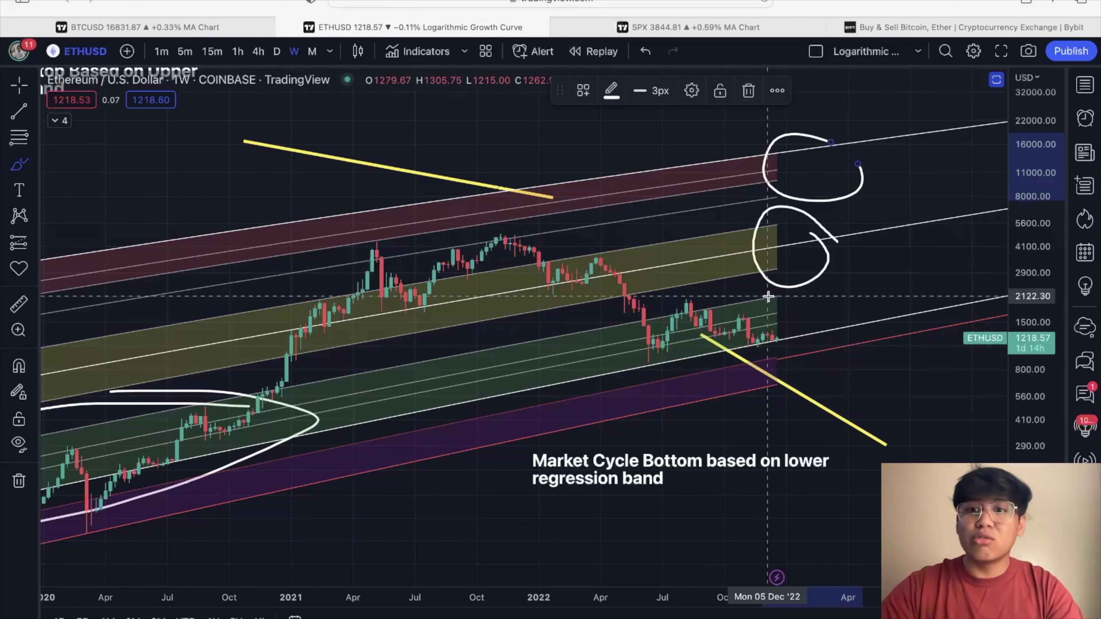
pyautogui.press('super+z')
pyautogui.press('super+z')
pyautogui.scroll(3, 772, 296)
pyautogui.scroll(5, 772, 296)
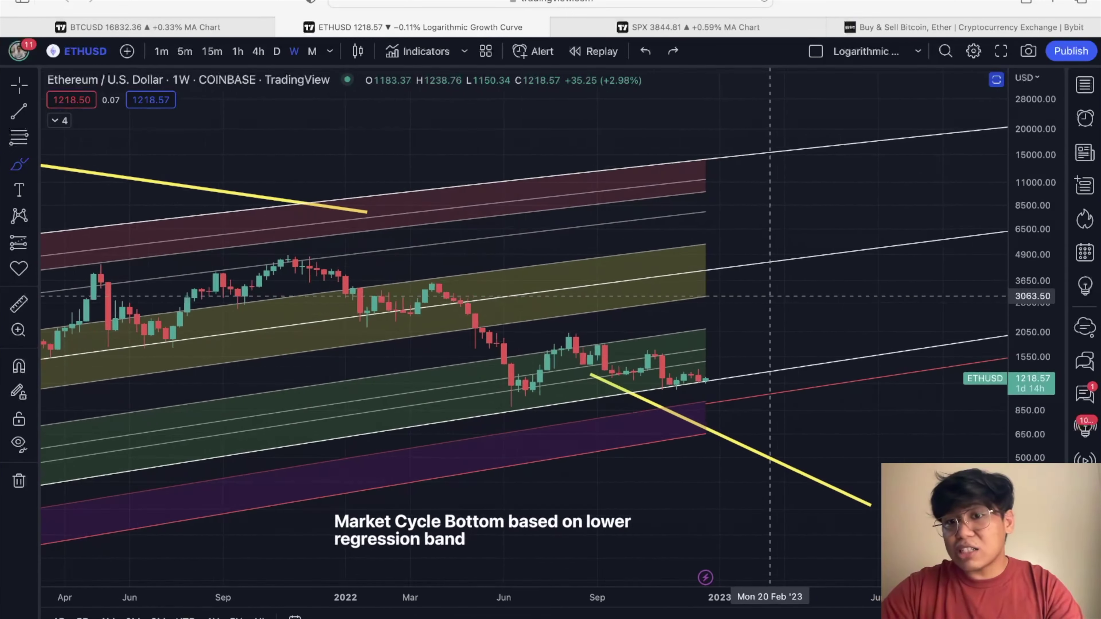
# Replace the tall circle with a smaller white loop around the latest candles on the lower band
pyautogui.moveTo(705, 346)
pyautogui.mouseDown()
pyautogui.moveTo(684, 335)
pyautogui.moveTo(698, 392)
pyautogui.moveTo(704, 345)
pyautogui.mouseUp()
pyautogui.scroll(2, 680, 407)
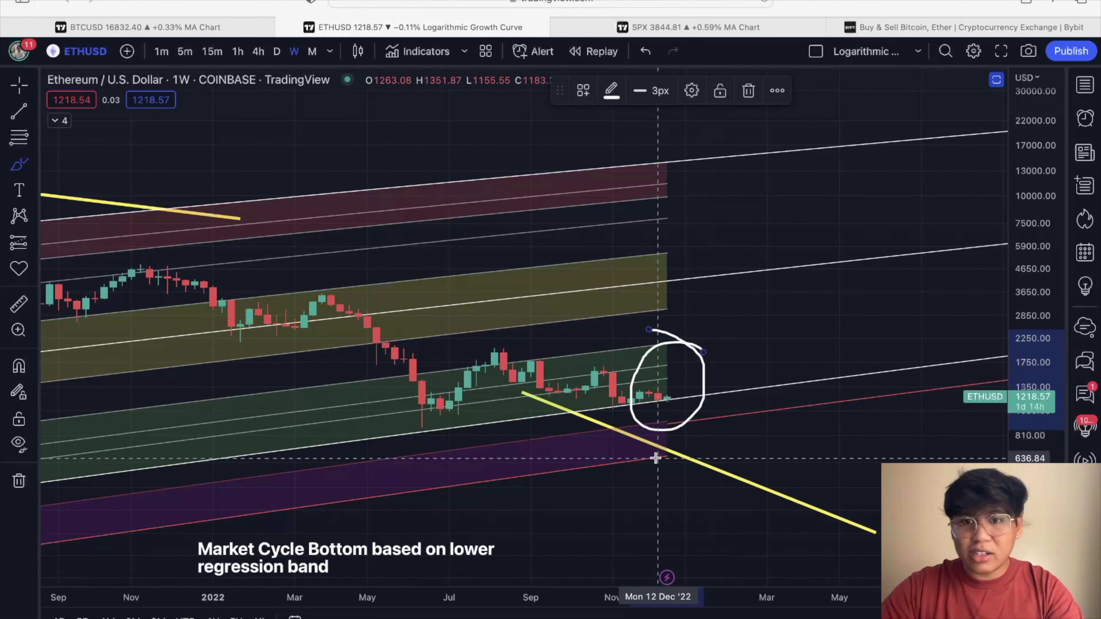
pyautogui.hotkey('ctrl', 'z')
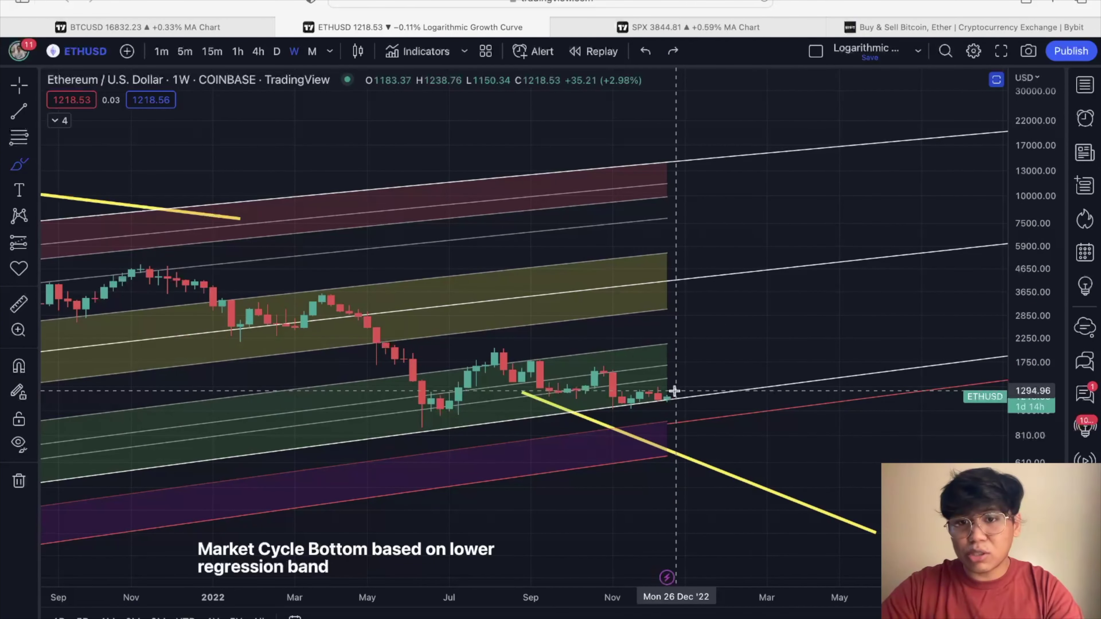
pyautogui.moveTo(667, 377); pyautogui.dragTo(675, 415)
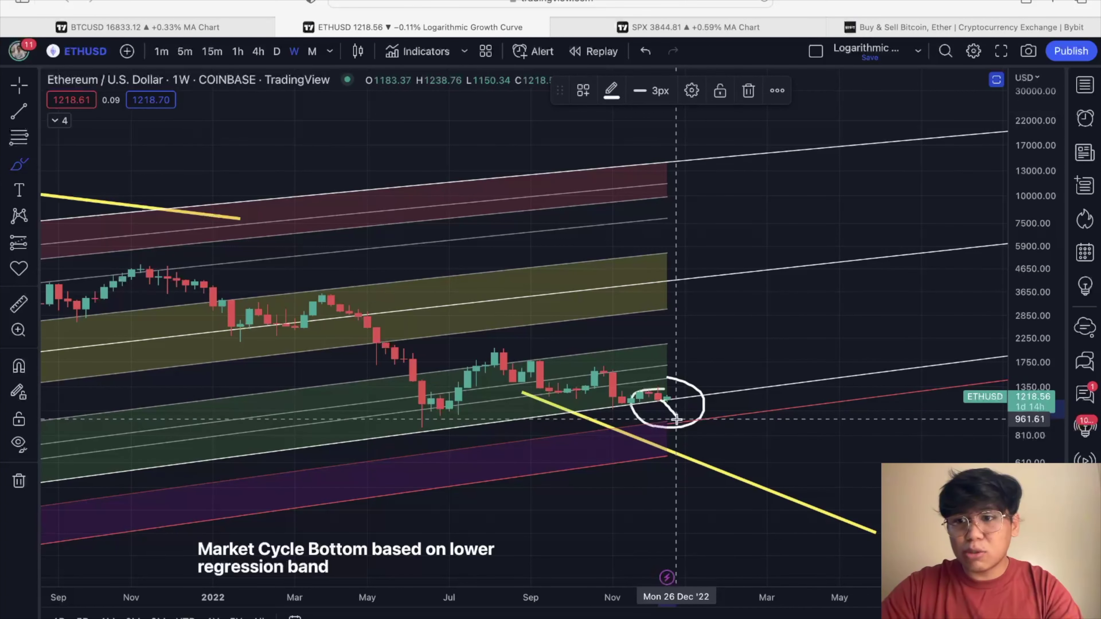
pyautogui.hotkey('ctrl', 'z')
pyautogui.scroll(1, 702, 415)
pyautogui.scroll(1, 702, 415)
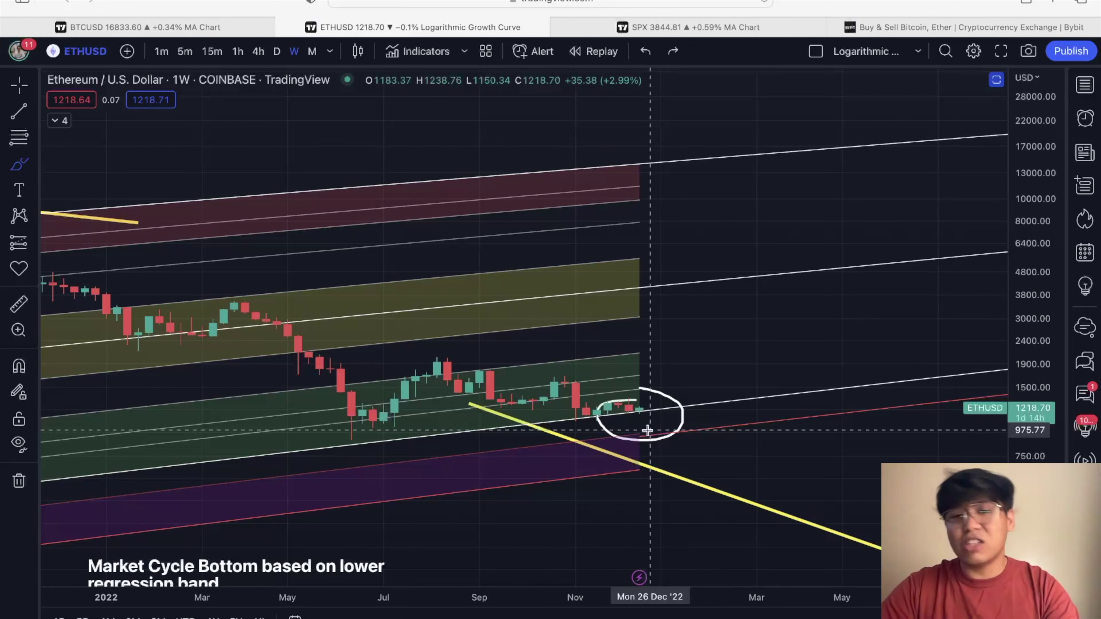
pyautogui.moveTo(654, 421); pyautogui.dragTo(658, 440)
pyautogui.press('Escape')
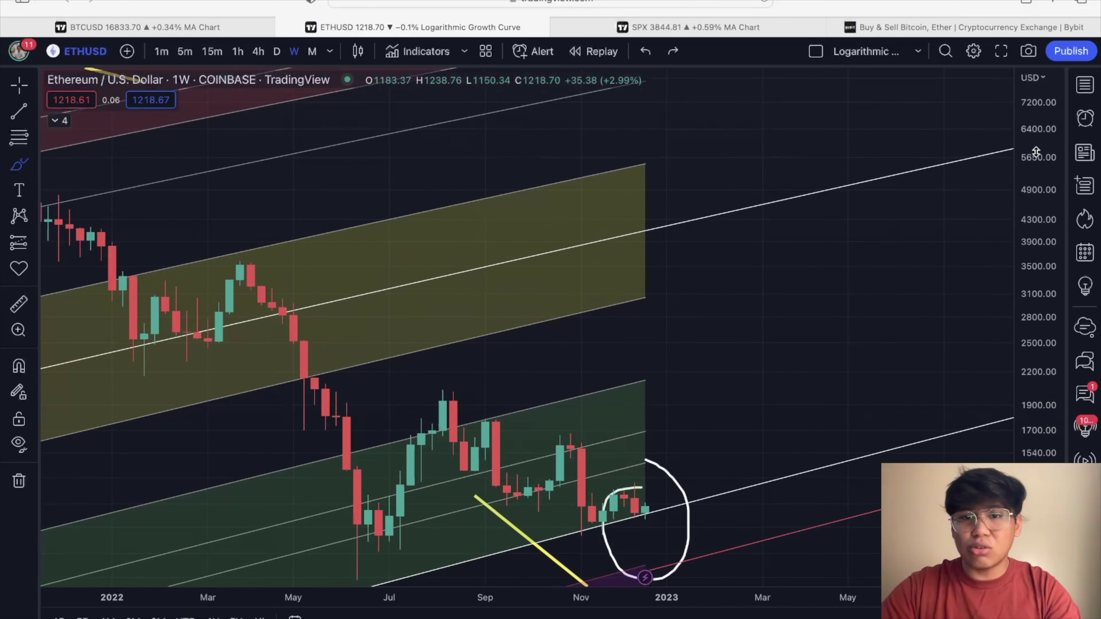
pyautogui.moveTo(1034, 347); pyautogui.dragTo(1034, 304)
pyautogui.press('Escape')
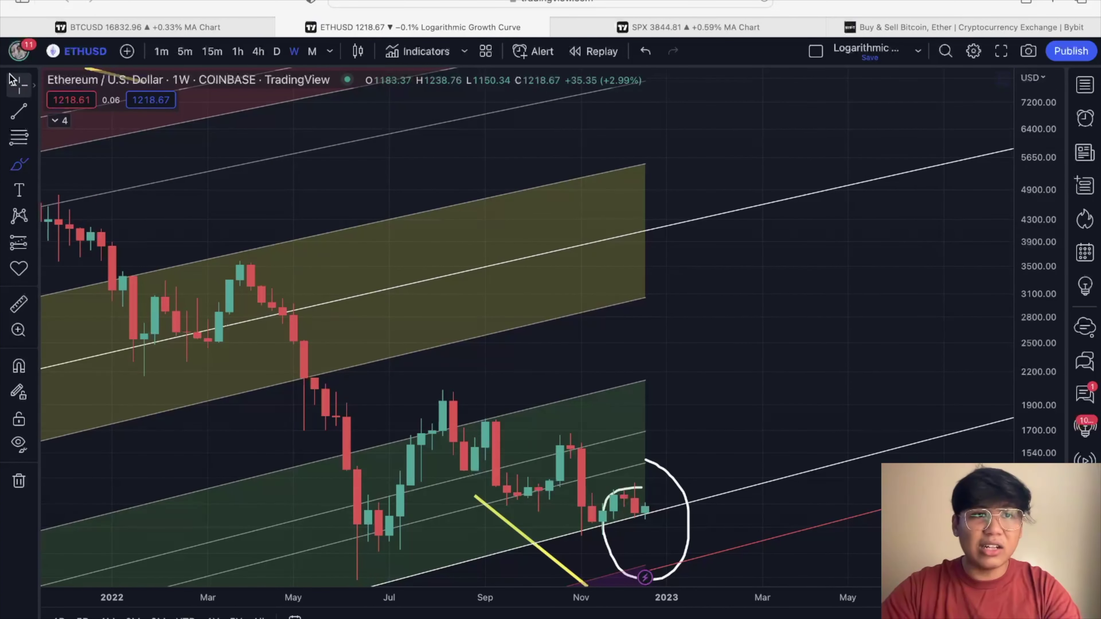
# Pan the ETHUSD chart, try and undo two extra freehand circles, then switch to the Bybit tab
pyautogui.moveTo(699, 352); pyautogui.dragTo(659, 209)
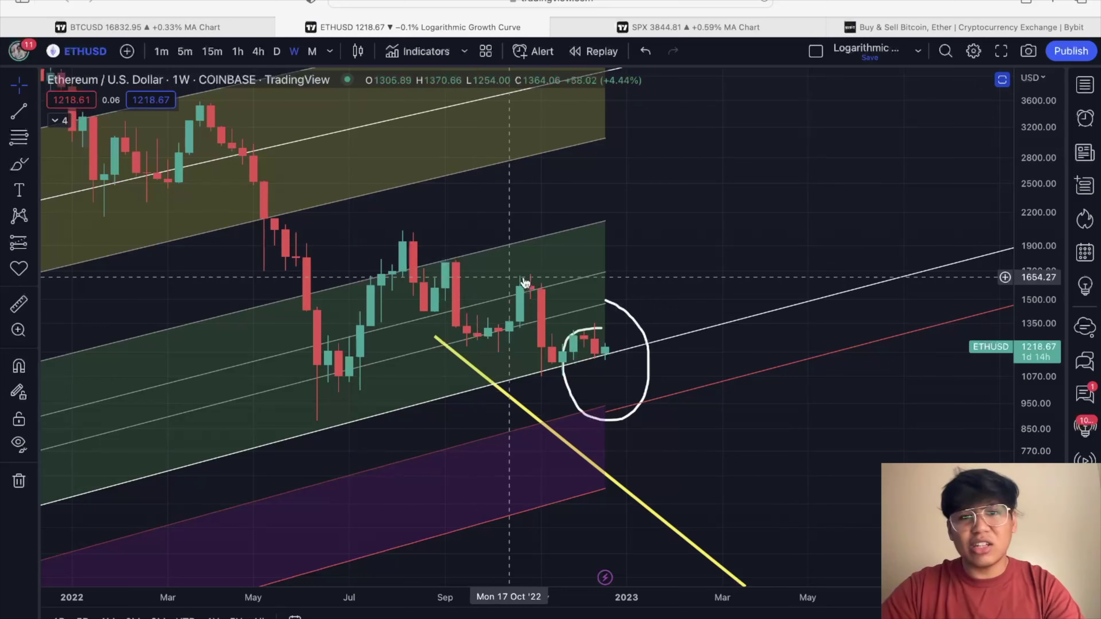
pyautogui.moveTo(491, 217)
pyautogui.mouseDown()
pyautogui.moveTo(427, 295)
pyautogui.moveTo(539, 184)
pyautogui.moveTo(411, 347)
pyautogui.moveTo(450, 140)
pyautogui.mouseUp()
pyautogui.click(33, 162)
pyautogui.click(66, 165)
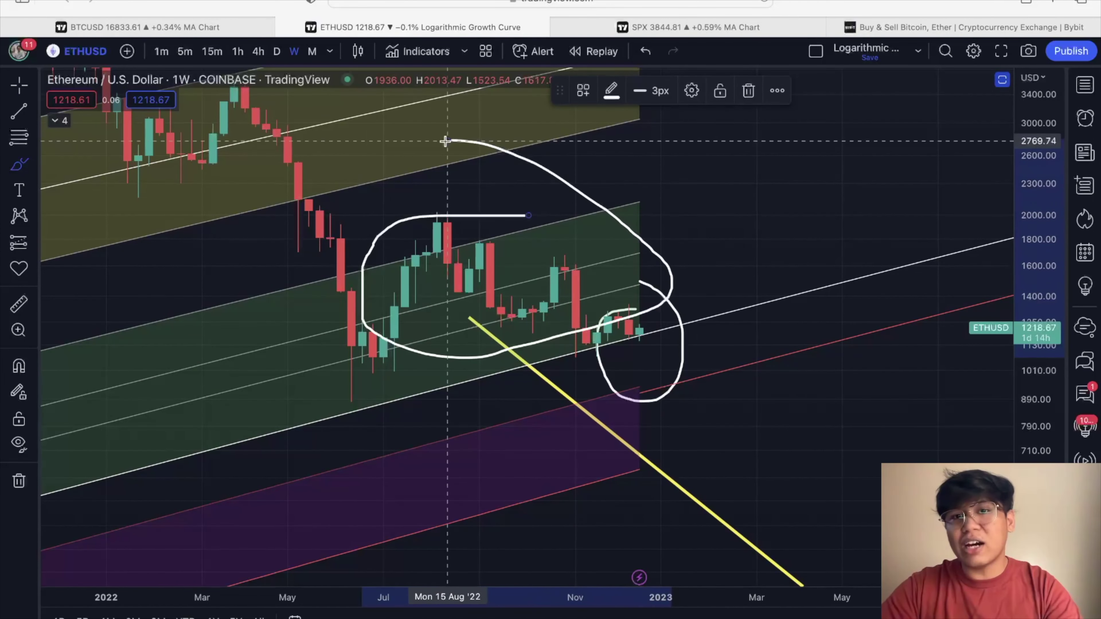
pyautogui.press('super+z')
pyautogui.moveTo(688, 384)
pyautogui.mouseDown()
pyautogui.moveTo(572, 418)
pyautogui.moveTo(696, 413)
pyautogui.moveTo(673, 396)
pyautogui.mouseUp()
pyautogui.press('super+z')
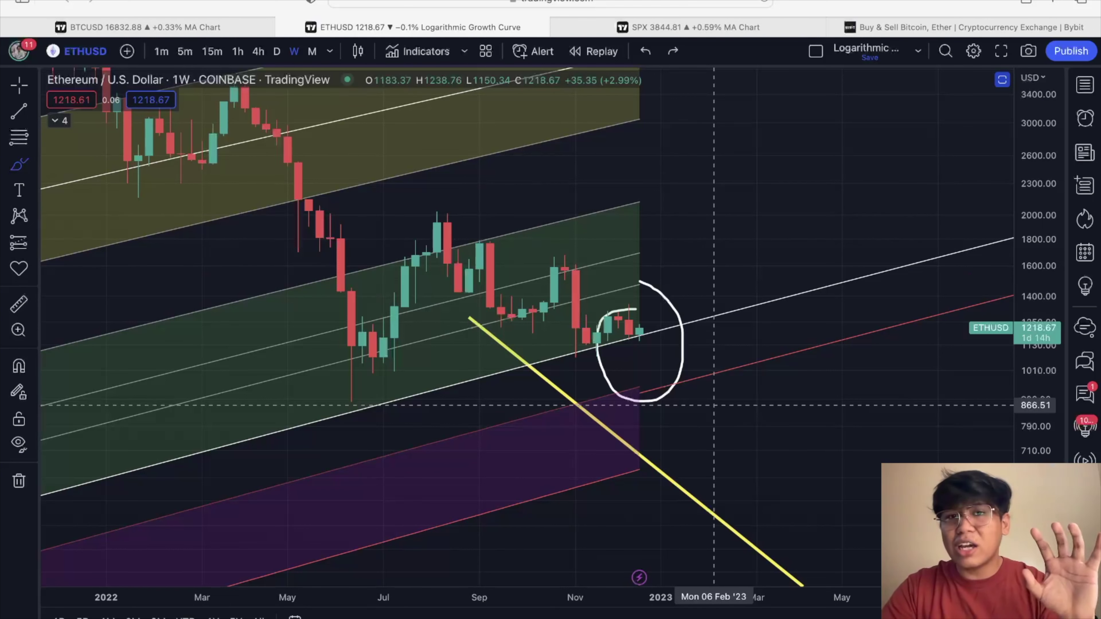
pyautogui.click(986, 27)
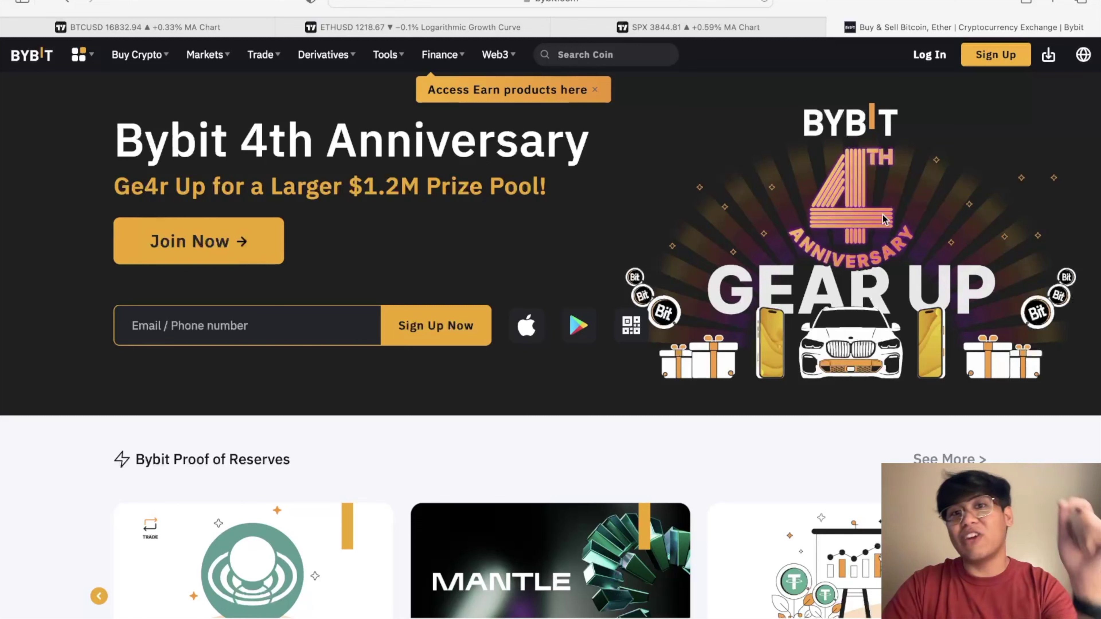
# Return to the ETHUSD Logarithmic Growth Curve tab in TradingView
pyautogui.click(486, 28)
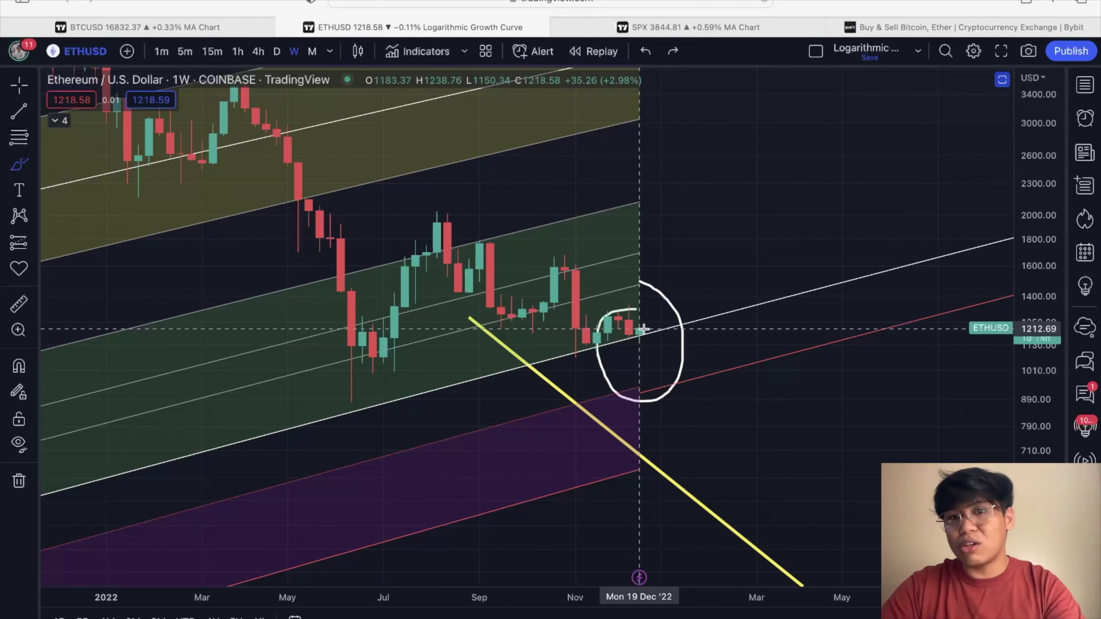
# Return to the crosshair, restore the oscillator pane under ETHUSD, and open the S&P 500 chart
pyautogui.click(20, 85)
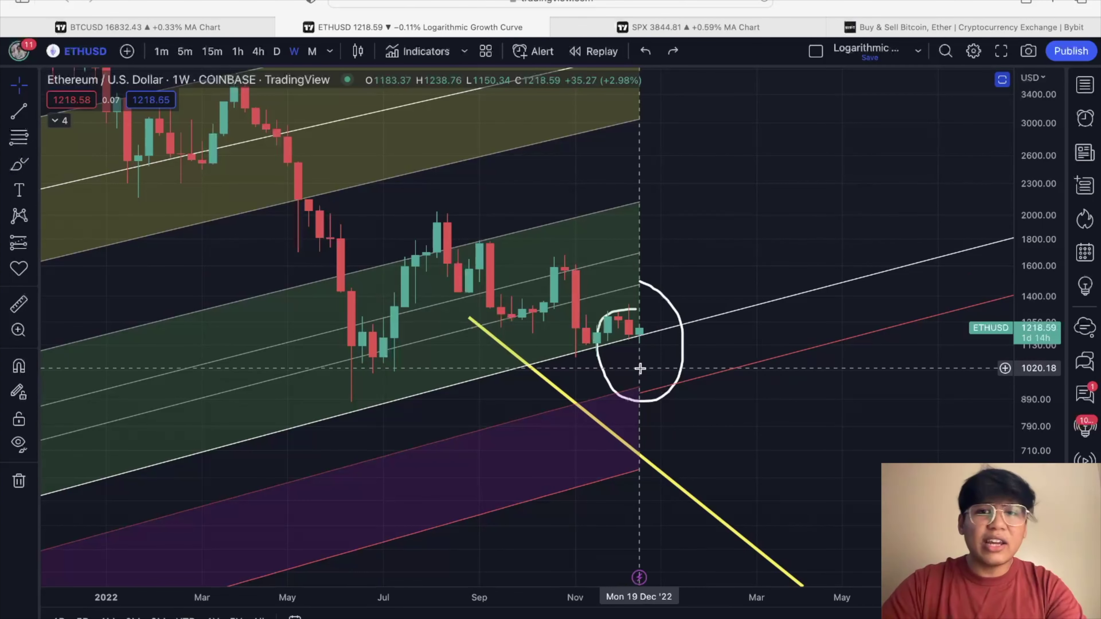
pyautogui.hscroll(-5, 701, 265)
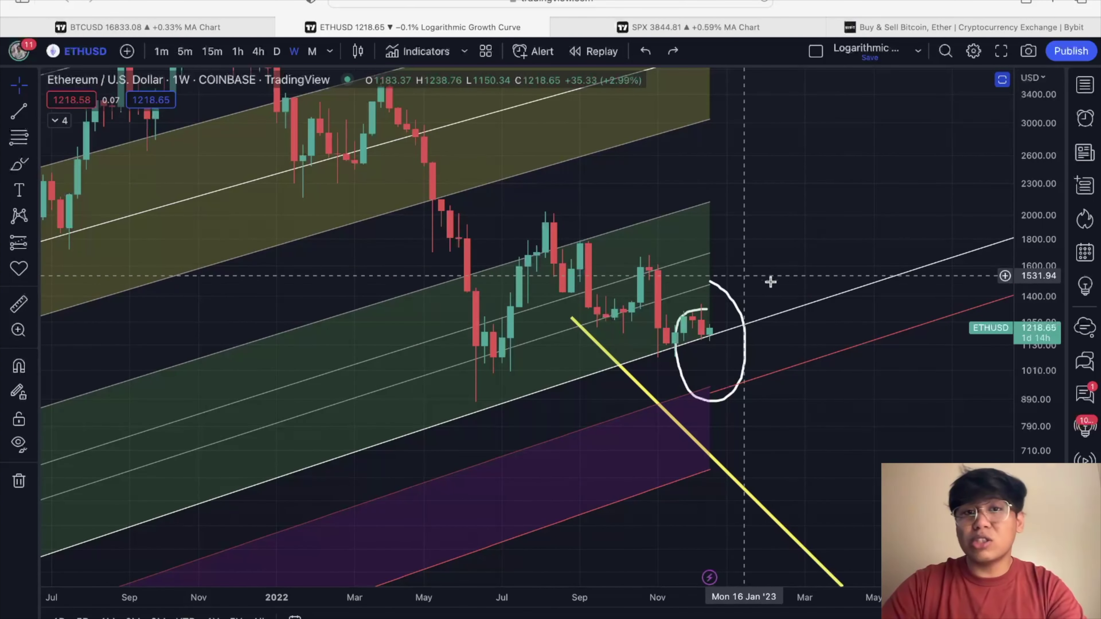
pyautogui.scroll(1, 815, 288)
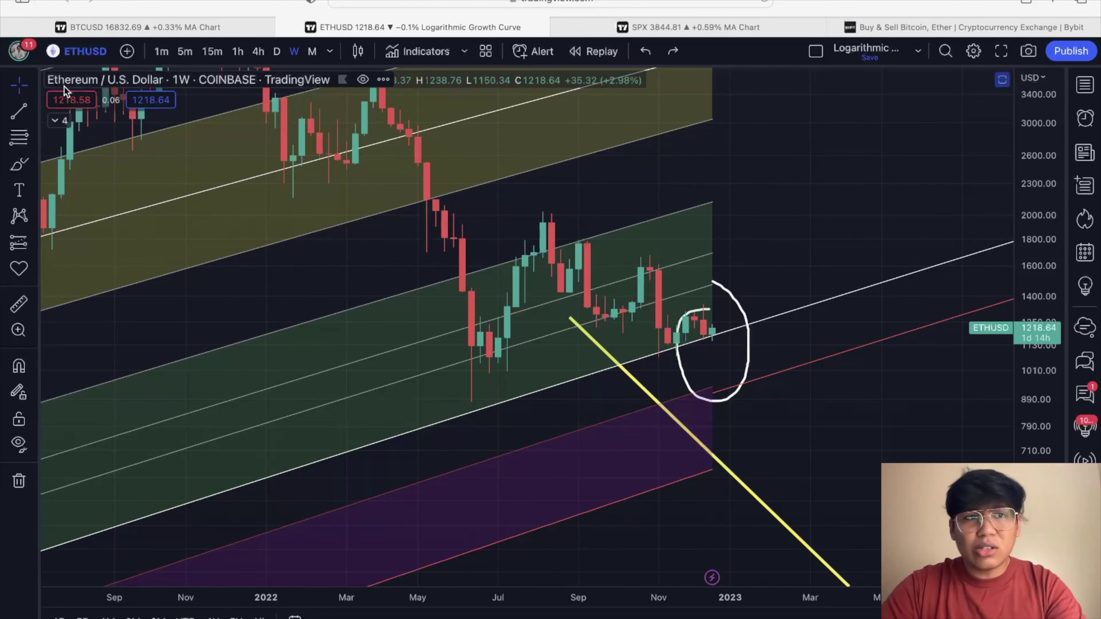
pyautogui.doubleClick(856, 191)
pyautogui.scroll(-5, 769, 219)
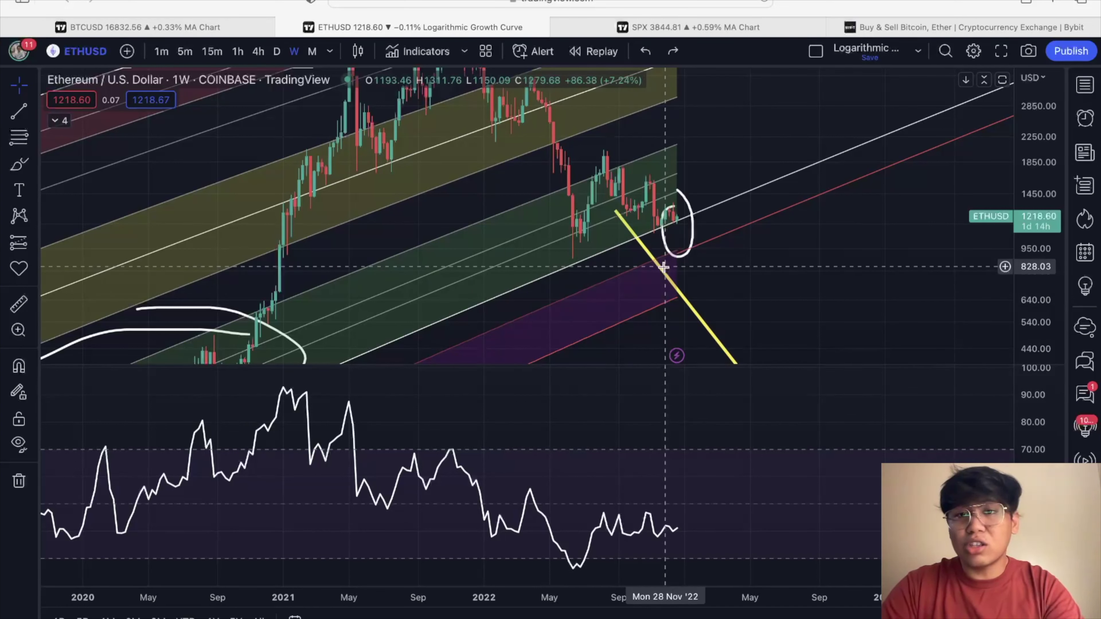
pyautogui.click(670, 25)
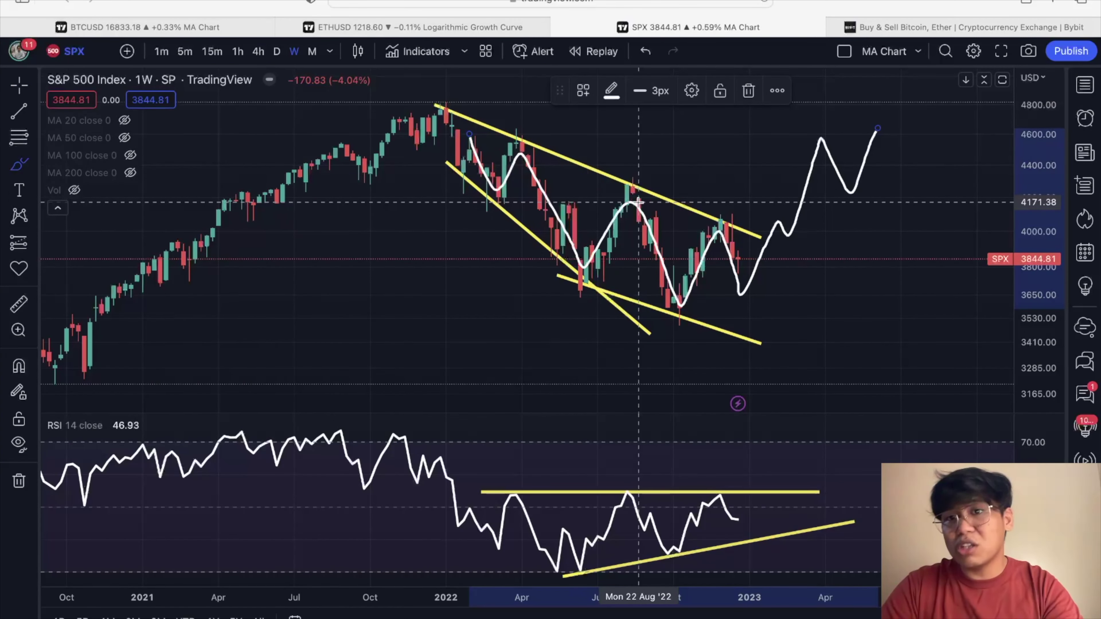
pyautogui.click(169, 26)
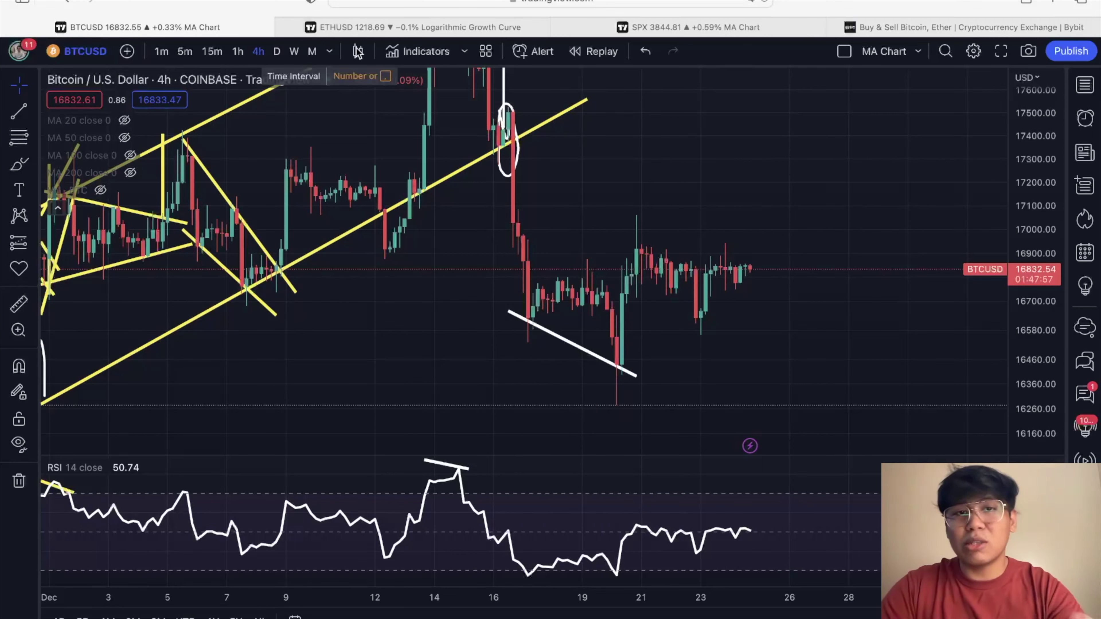
pyautogui.click(443, 26)
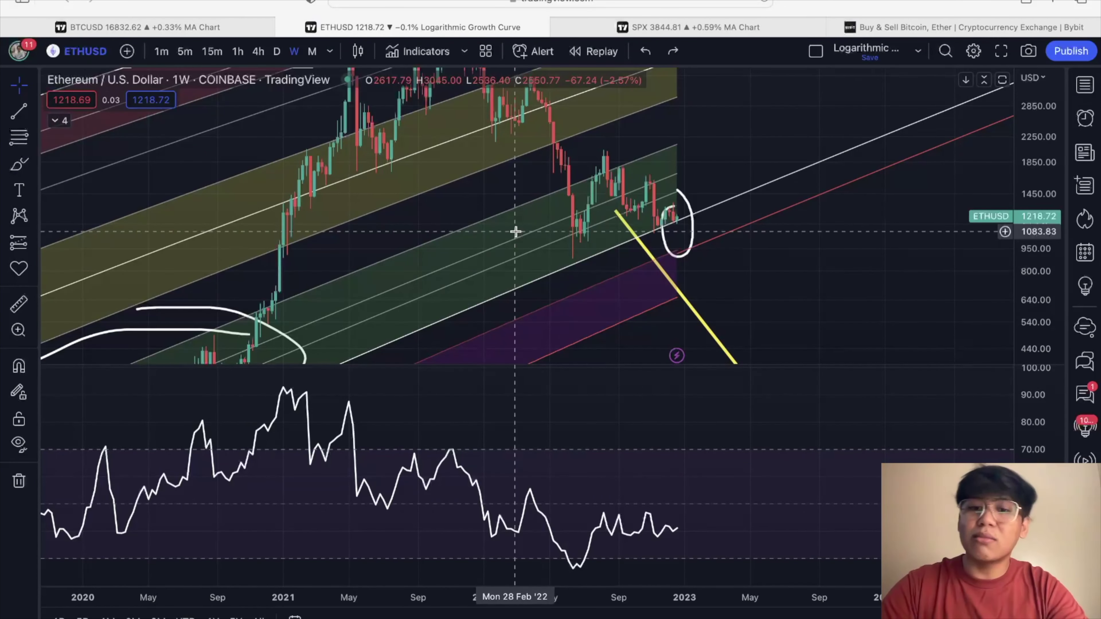
# Zoom the ETHUSD chart, then switch to the BTCUSD 4h MA Chart tab
pyautogui.scroll(3, 516, 232)
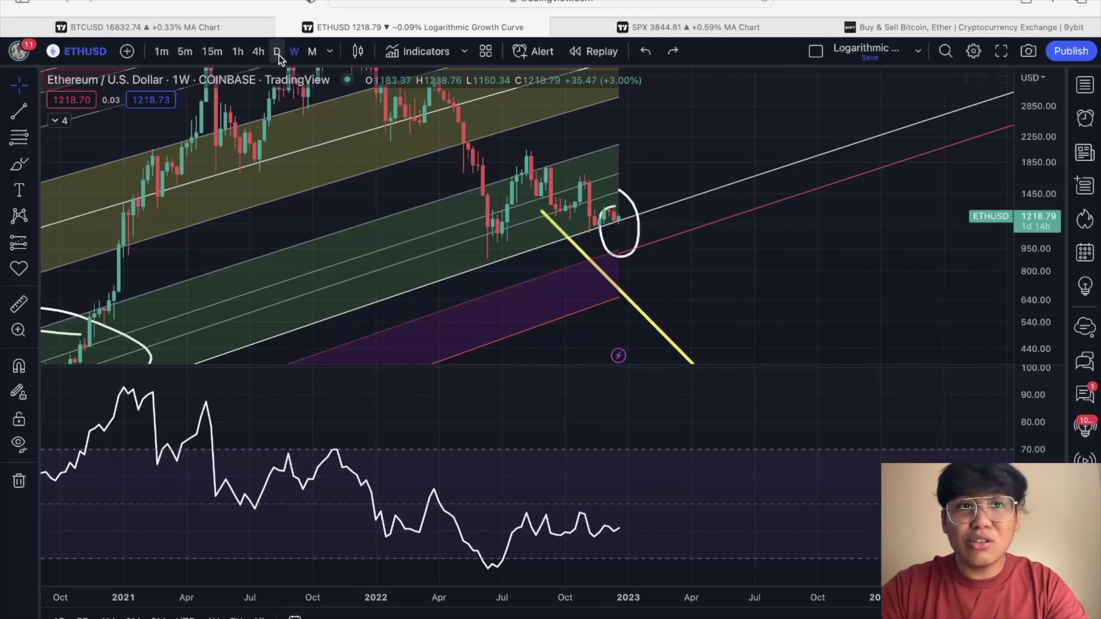
pyautogui.hotkey('ctrl', 'shift', 'Tab')
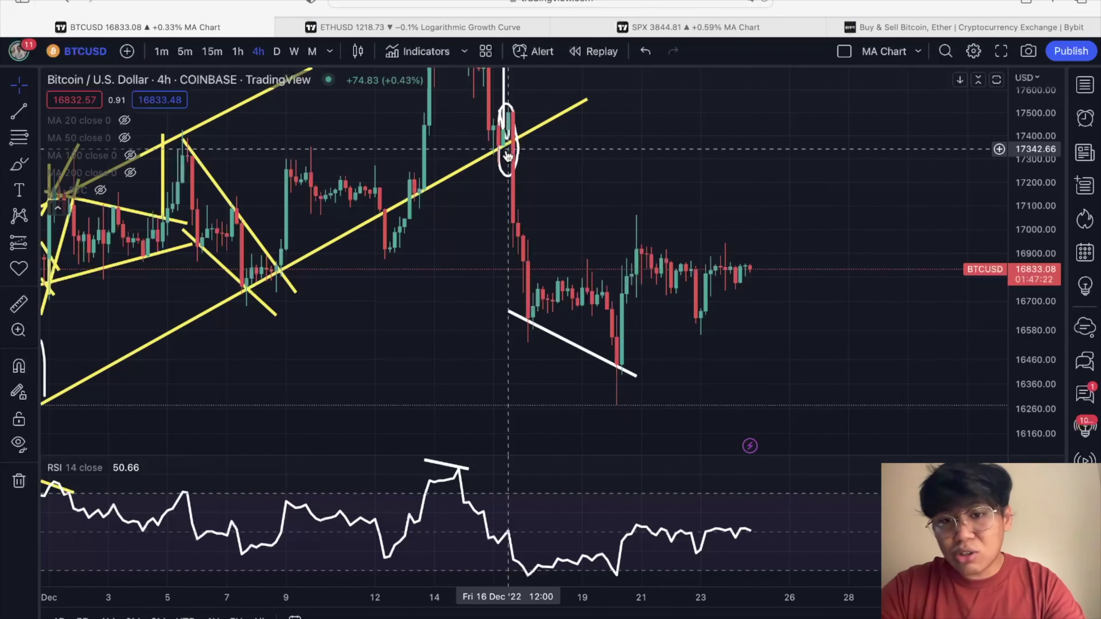
# Draw and undo a trend line along the RSI lows, then hide the volume indicator
pyautogui.hscroll(5, 508, 156)
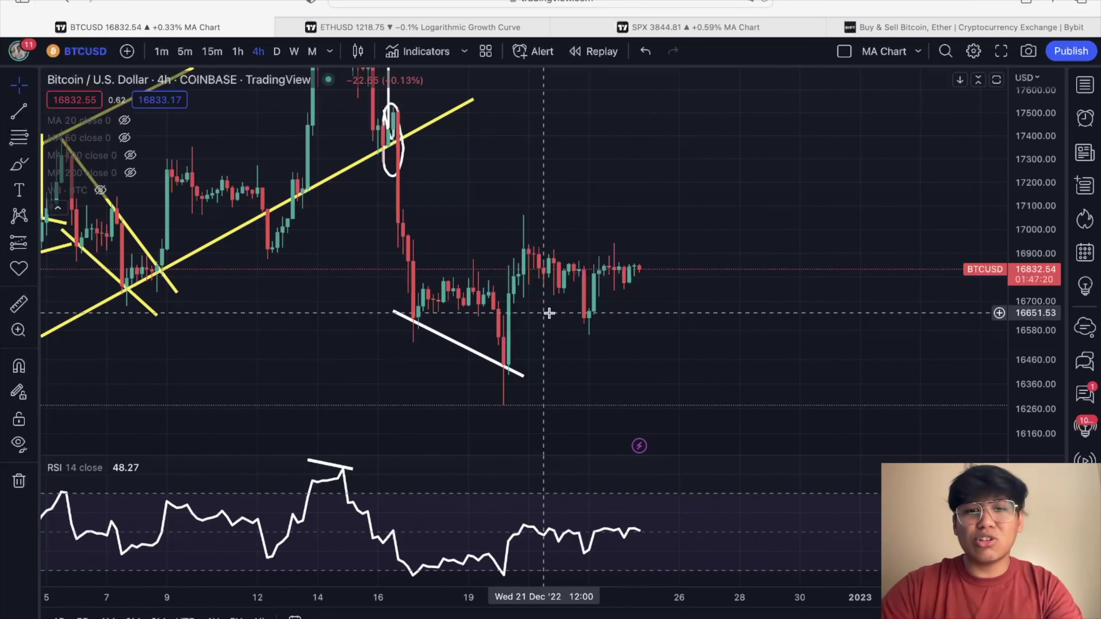
pyautogui.moveTo(97, 163)
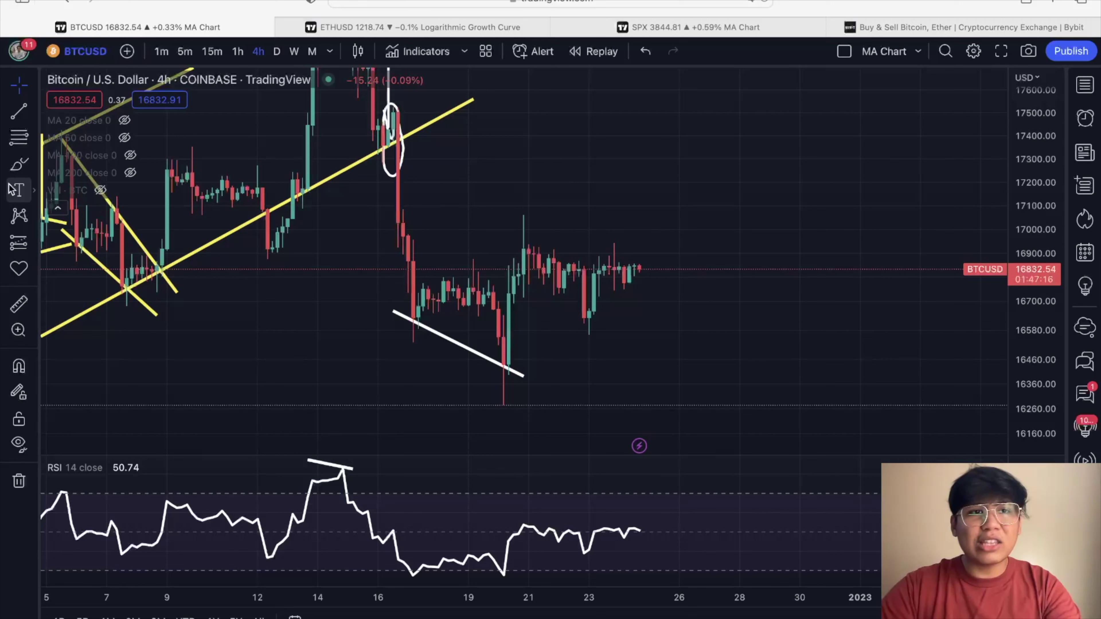
pyautogui.click(16, 111)
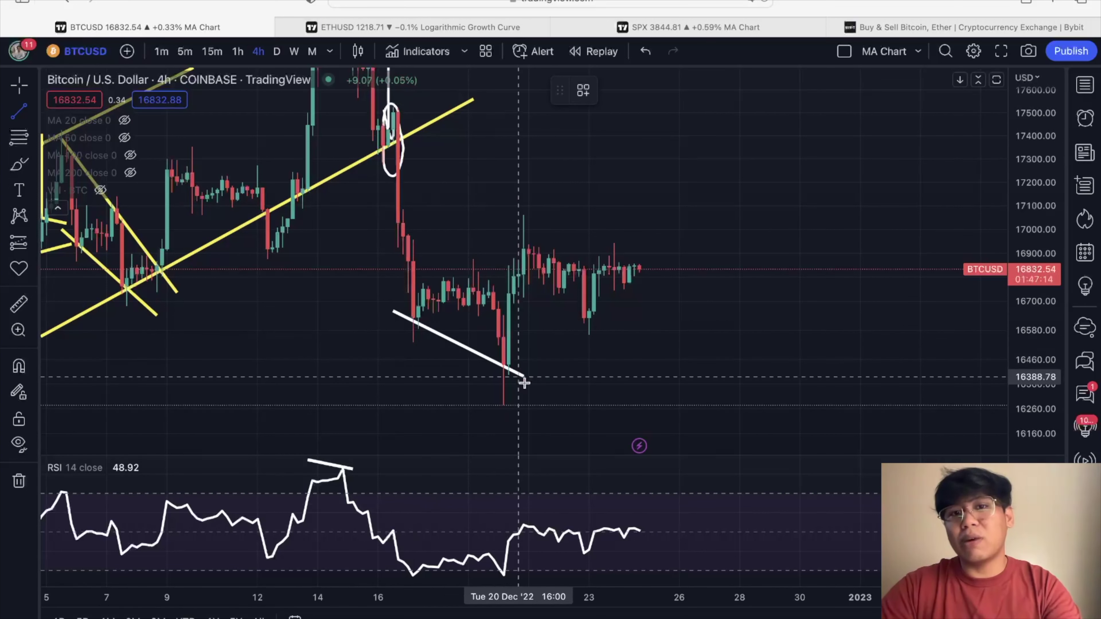
pyautogui.click(403, 574)
pyautogui.click(534, 580)
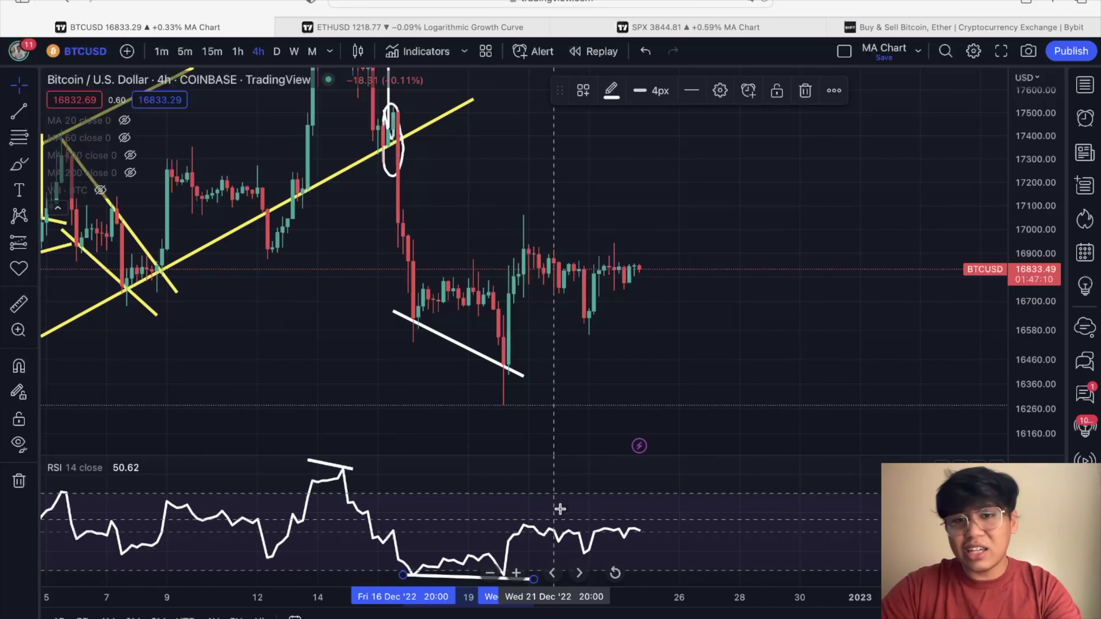
pyautogui.scroll(-1, 616, 436)
pyautogui.hotkey('ctrl', 'z')
pyautogui.hotkey('ctrl', 'z')
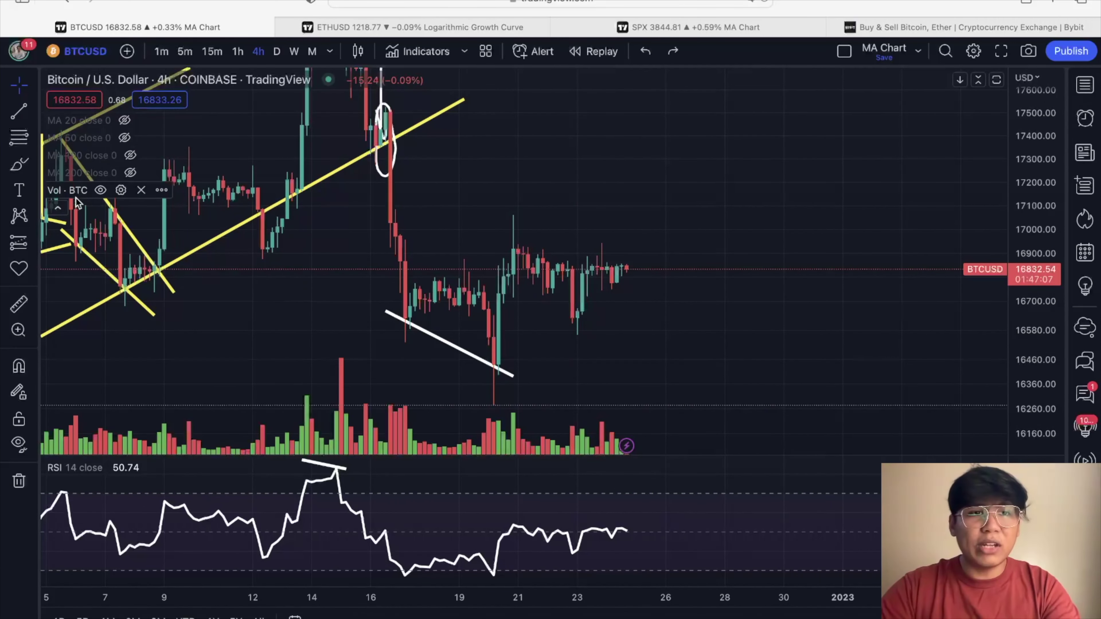
pyautogui.click(100, 190)
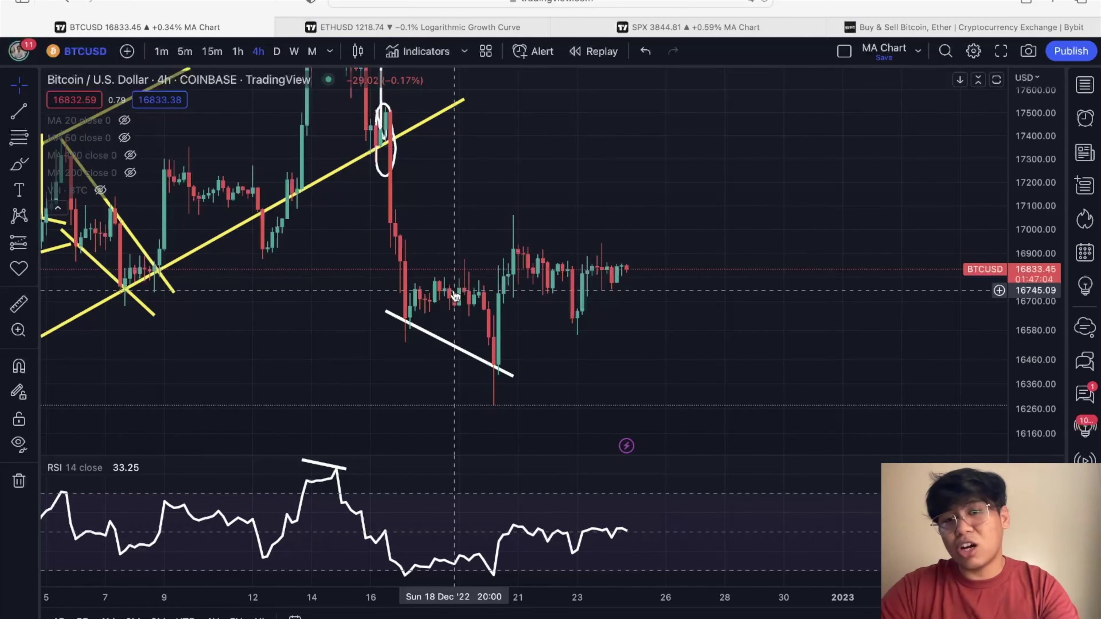
# Sketch and undo a zig-zag Bitcoin projection, then set the chart to 1-hour candles
pyautogui.click(19, 165)
pyautogui.moveTo(415, 313)
pyautogui.mouseDown()
pyautogui.moveTo(494, 377)
pyautogui.moveTo(551, 260)
pyautogui.moveTo(643, 270)
pyautogui.moveTo(685, 257)
pyautogui.mouseUp()
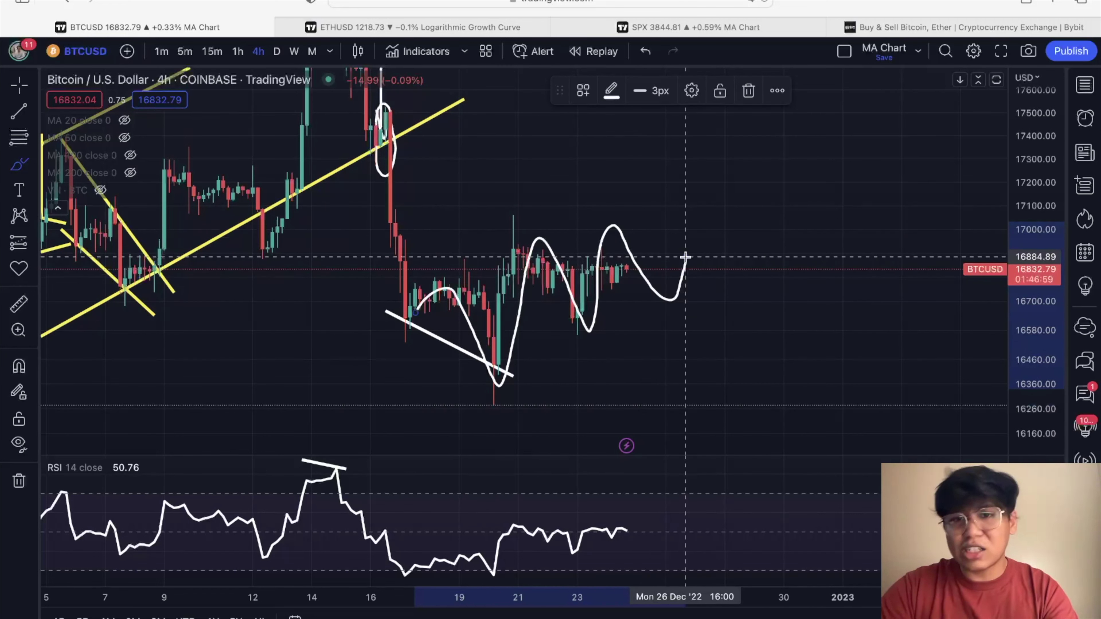
pyautogui.press('super+z')
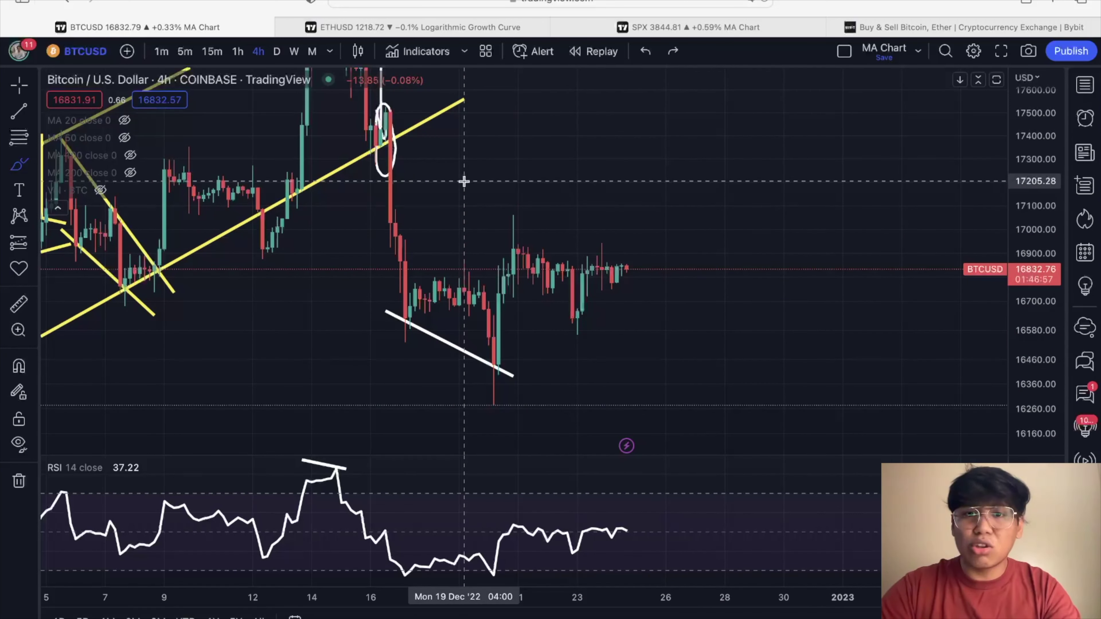
pyautogui.hotkey('alt', 't')
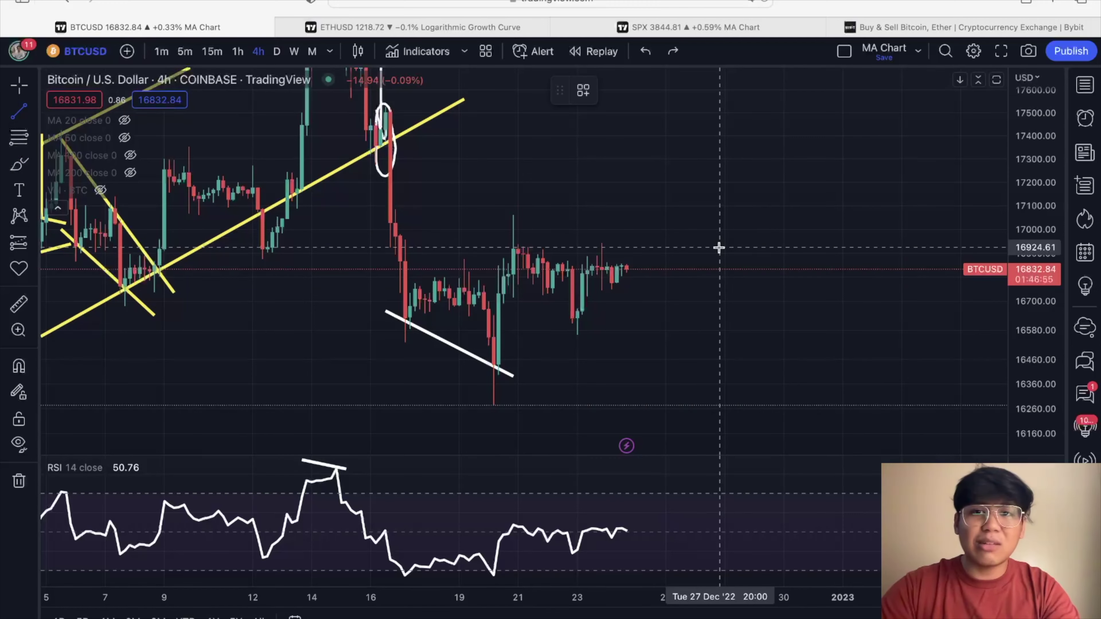
pyautogui.click(238, 52)
# On the 1h chart, draw the wedge's lower trend line along the rising lows and the upper line above recent highs
pyautogui.scroll(-6, 483, 238)
pyautogui.hscroll(5, 486, 239)
pyautogui.click(398, 375)
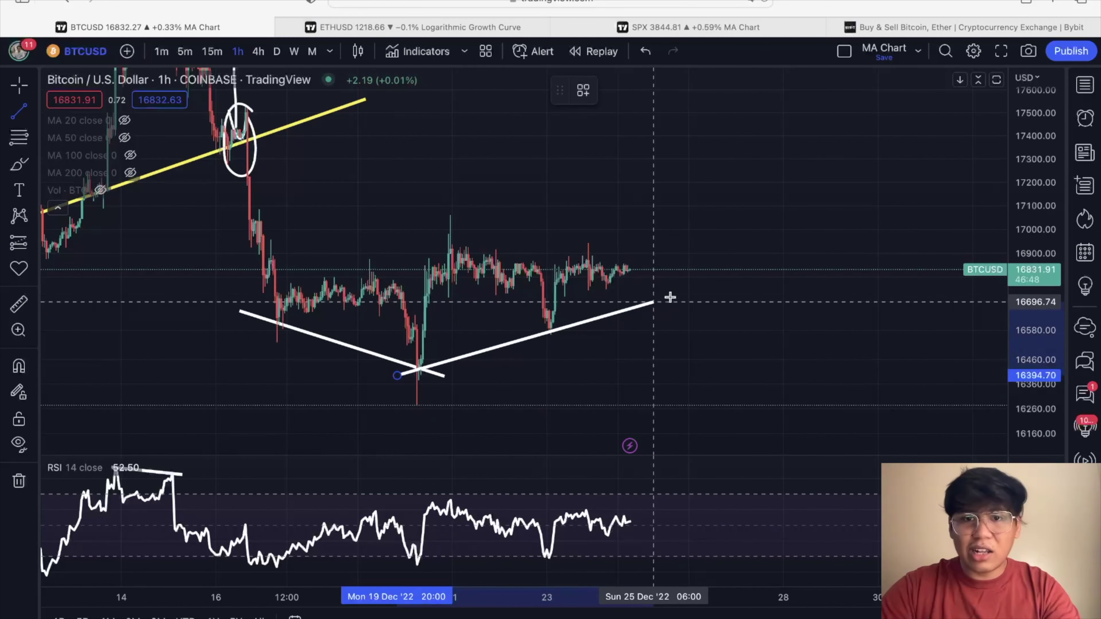
pyautogui.click(794, 256)
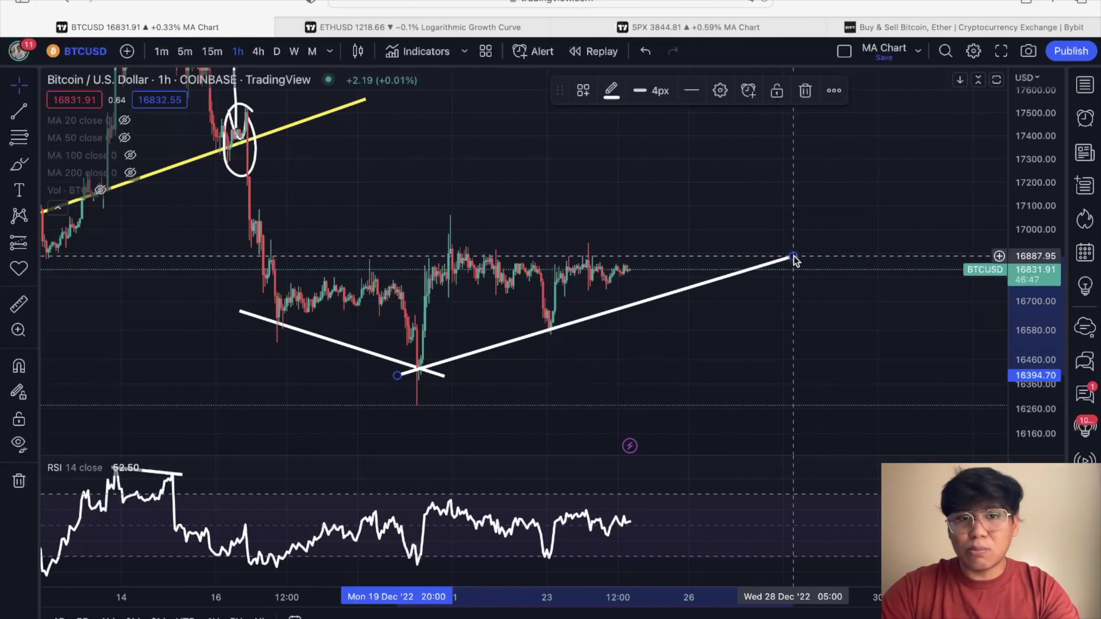
pyautogui.click(19, 108)
pyautogui.click(267, 294)
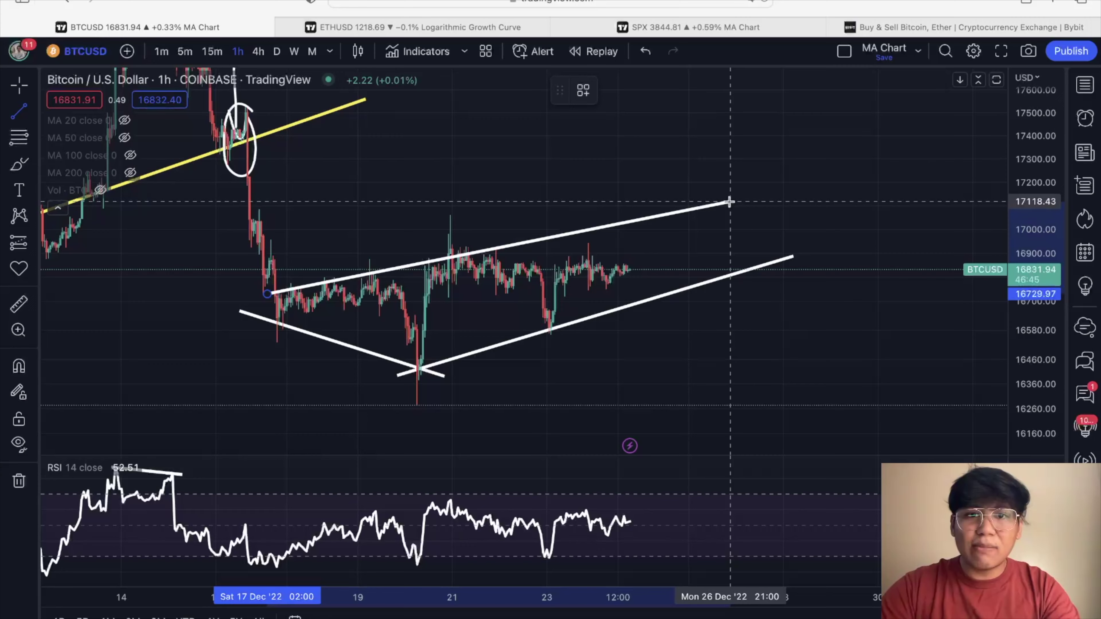
pyautogui.click(821, 175)
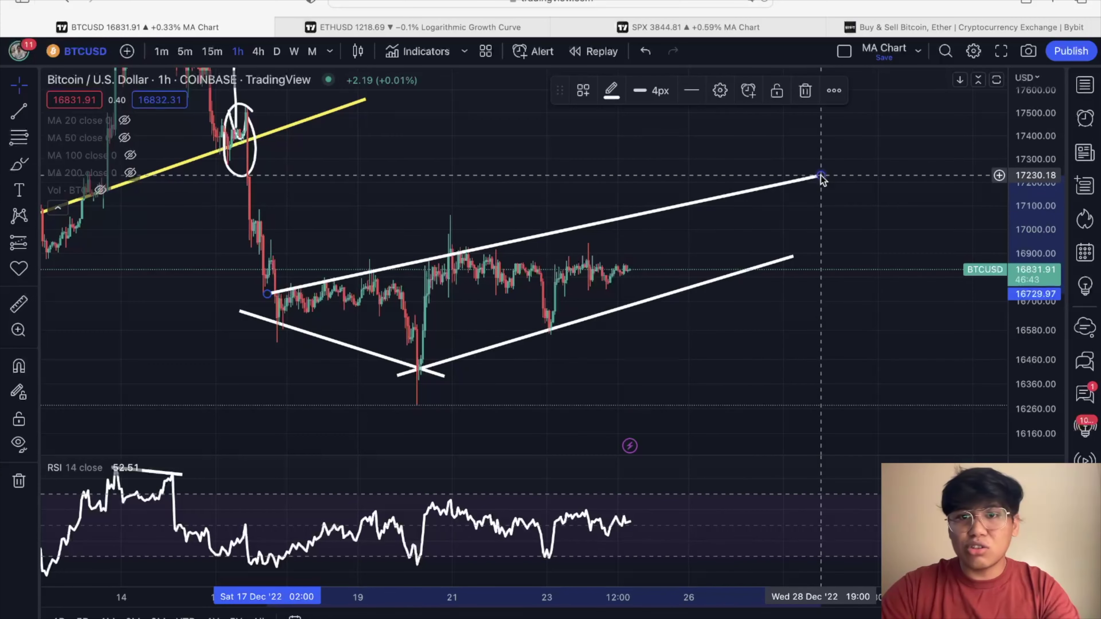
# Switch to 4-hour candles and raise the lower line's right end to tighten the wedge
pyautogui.click(257, 52)
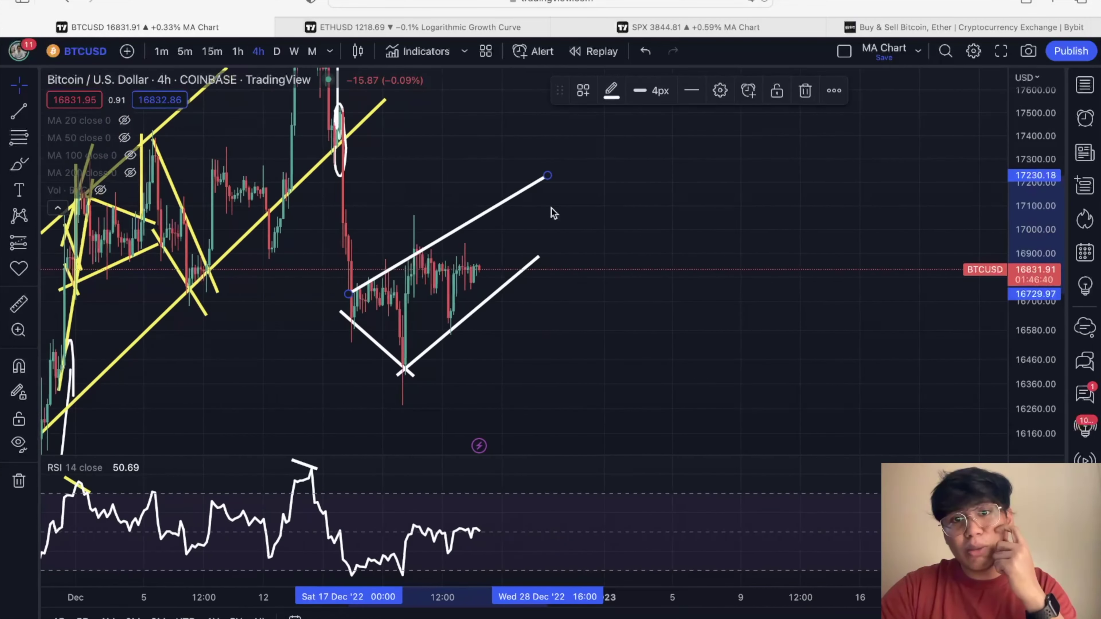
pyautogui.scroll(4, 553, 211)
pyautogui.scroll(3, 552, 209)
pyautogui.moveTo(530, 257); pyautogui.dragTo(535, 221)
# Sketch a projected price path inside the wedge with the freehand brush, then undo both attempts
pyautogui.click(18, 164)
pyautogui.moveTo(250, 293)
pyautogui.mouseDown()
pyautogui.moveTo(327, 369)
pyautogui.moveTo(373, 260)
pyautogui.moveTo(447, 232)
pyautogui.moveTo(485, 364)
pyautogui.mouseUp()
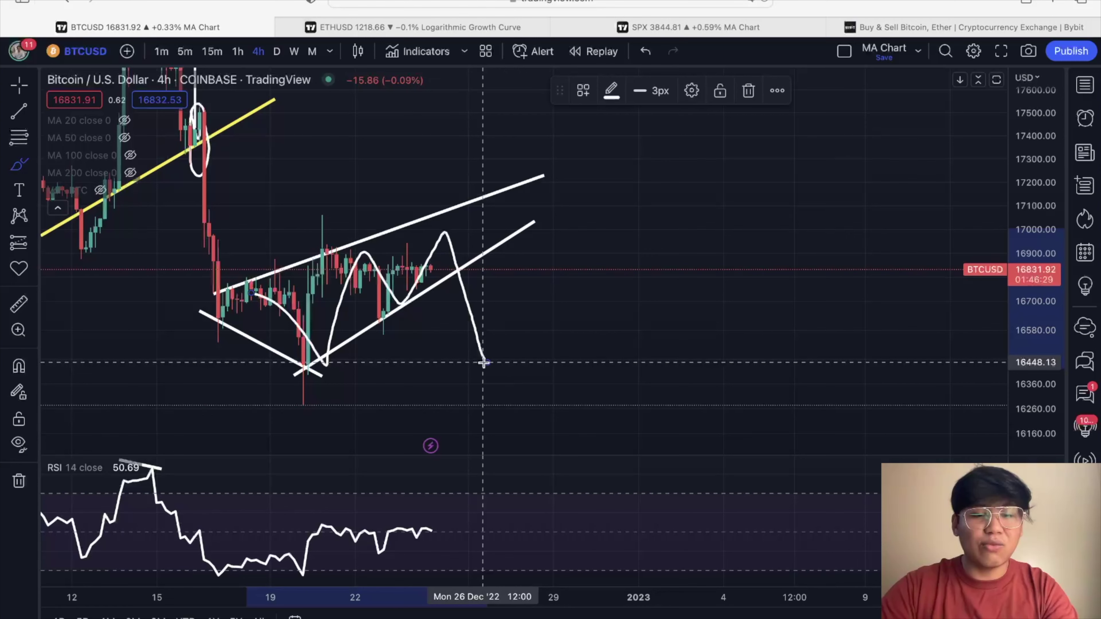
pyautogui.press('super+z')
pyautogui.moveTo(240, 286)
pyautogui.mouseDown()
pyautogui.moveTo(283, 338)
pyautogui.moveTo(345, 238)
pyautogui.moveTo(483, 247)
pyautogui.moveTo(520, 180)
pyautogui.moveTo(608, 341)
pyautogui.mouseUp()
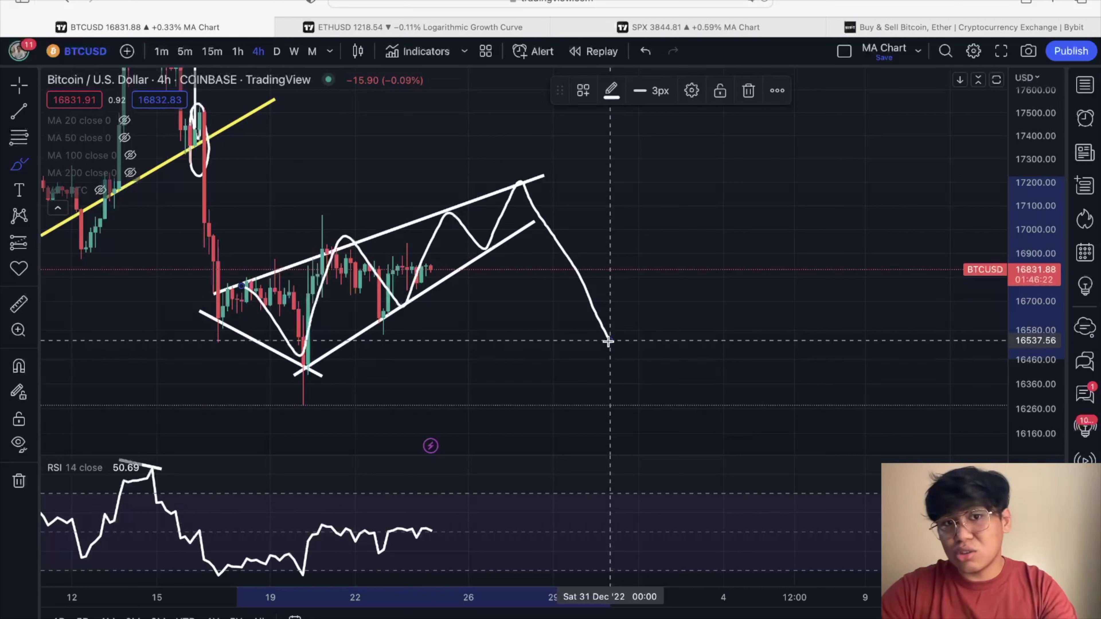
pyautogui.press('super+z')
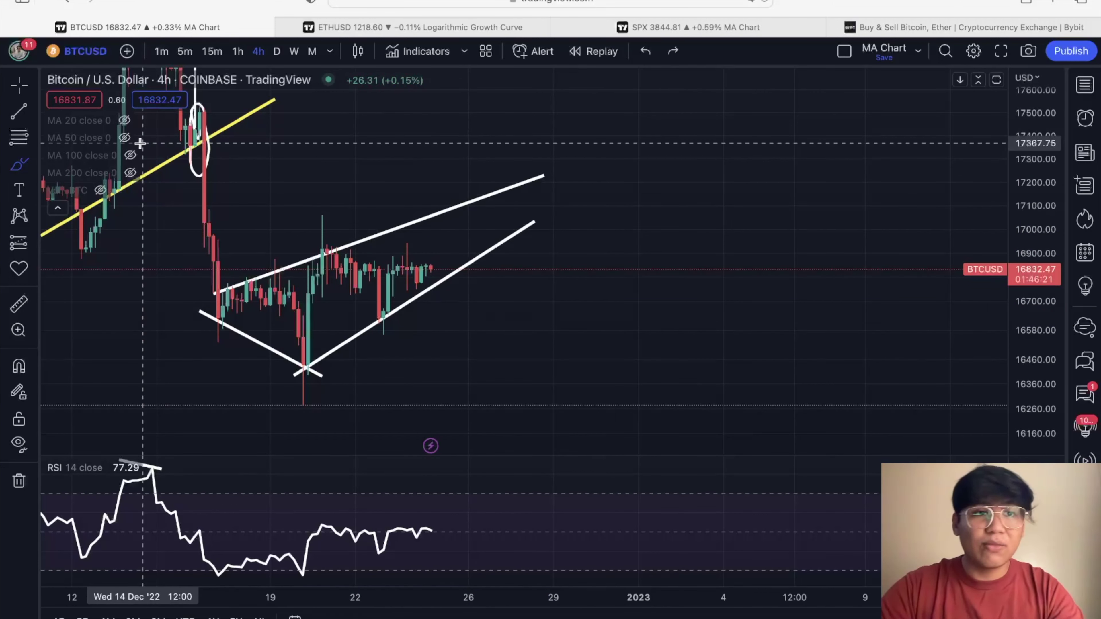
# Draw a flat trend line at about 16900 and stretch the price axis to enlarge the candles
pyautogui.click(16, 114)
pyautogui.click(303, 253)
pyautogui.click(493, 271)
pyautogui.hscroll(5, 503, 274)
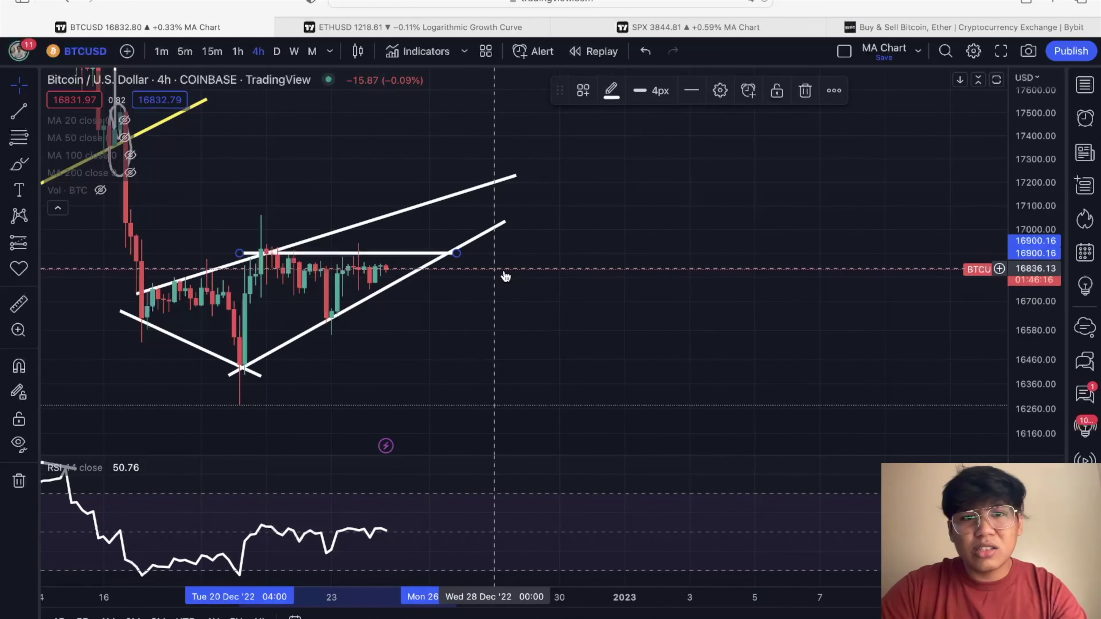
pyautogui.moveTo(1034, 369); pyautogui.dragTo(1033, 312)
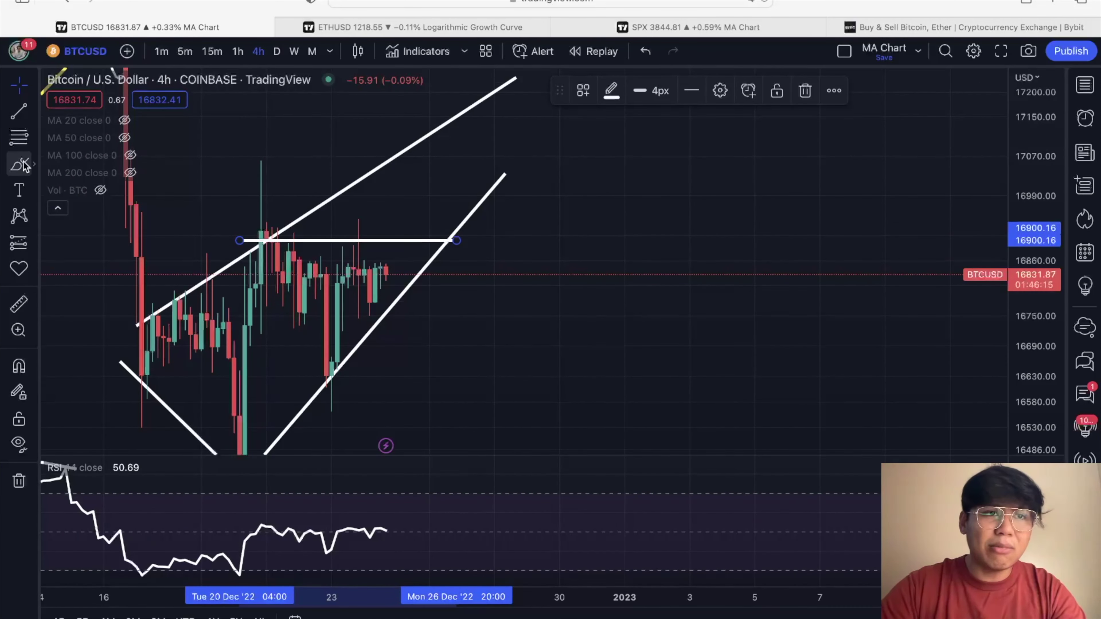
# Switch to 1-hour candles, then sketch a freehand path near 16900 and undo it
pyautogui.click(238, 51)
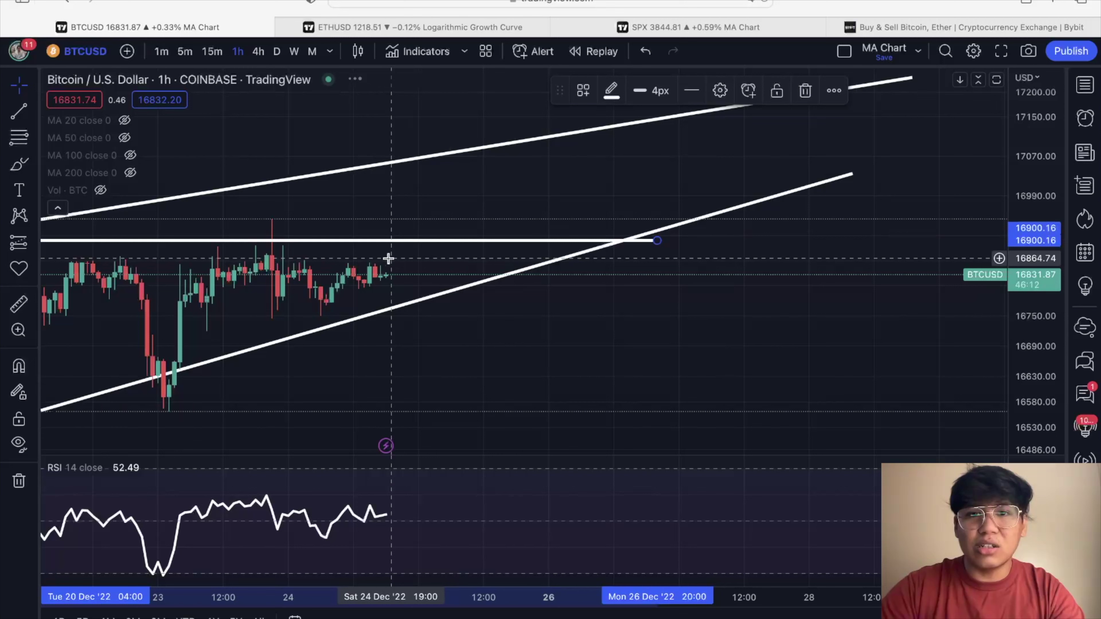
pyautogui.scroll(-6, 457, 273)
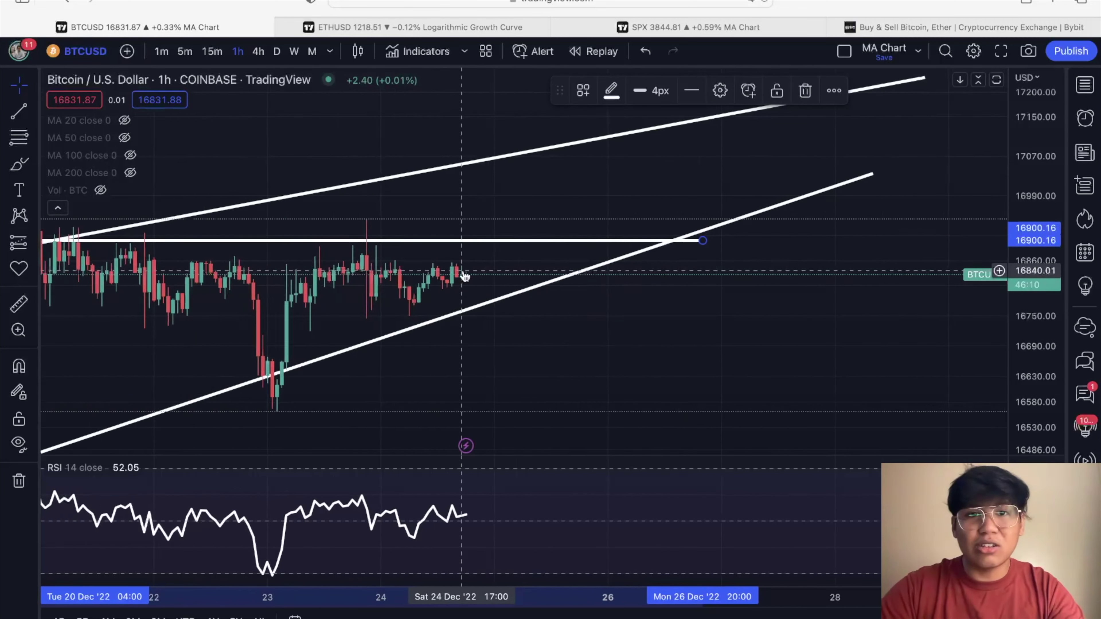
pyautogui.click(19, 164)
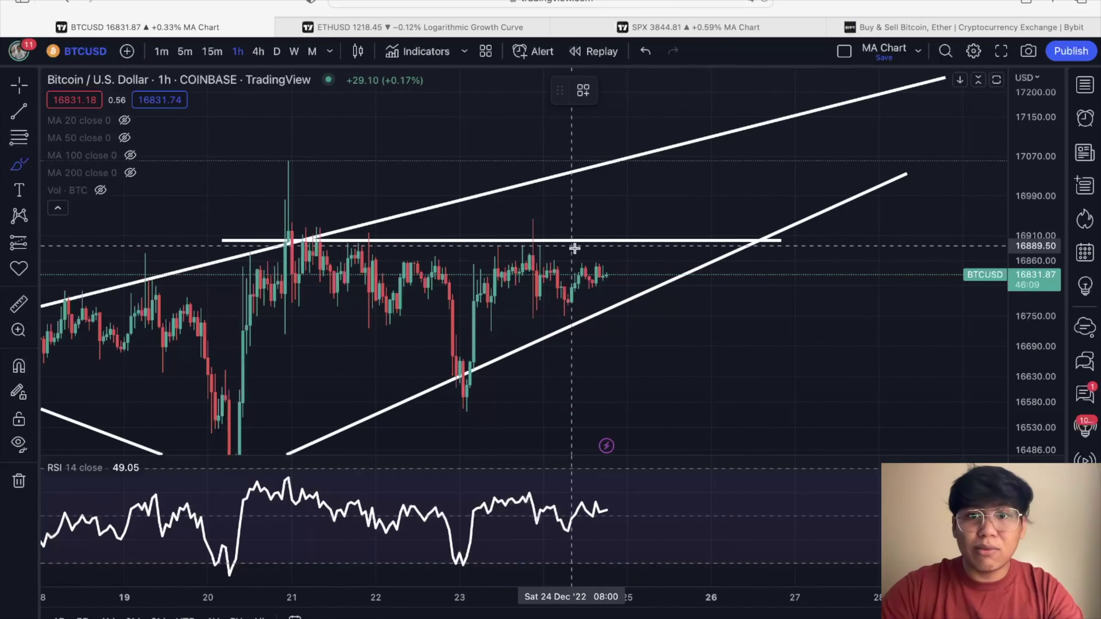
pyautogui.moveTo(635, 235)
pyautogui.mouseDown()
pyautogui.moveTo(648, 259)
pyautogui.moveTo(616, 267)
pyautogui.moveTo(642, 243)
pyautogui.moveTo(650, 170)
pyautogui.moveTo(670, 151)
pyautogui.moveTo(673, 162)
pyautogui.moveTo(661, 145)
pyautogui.moveTo(678, 156)
pyautogui.moveTo(662, 171)
pyautogui.mouseUp()
pyautogui.press('super+z')
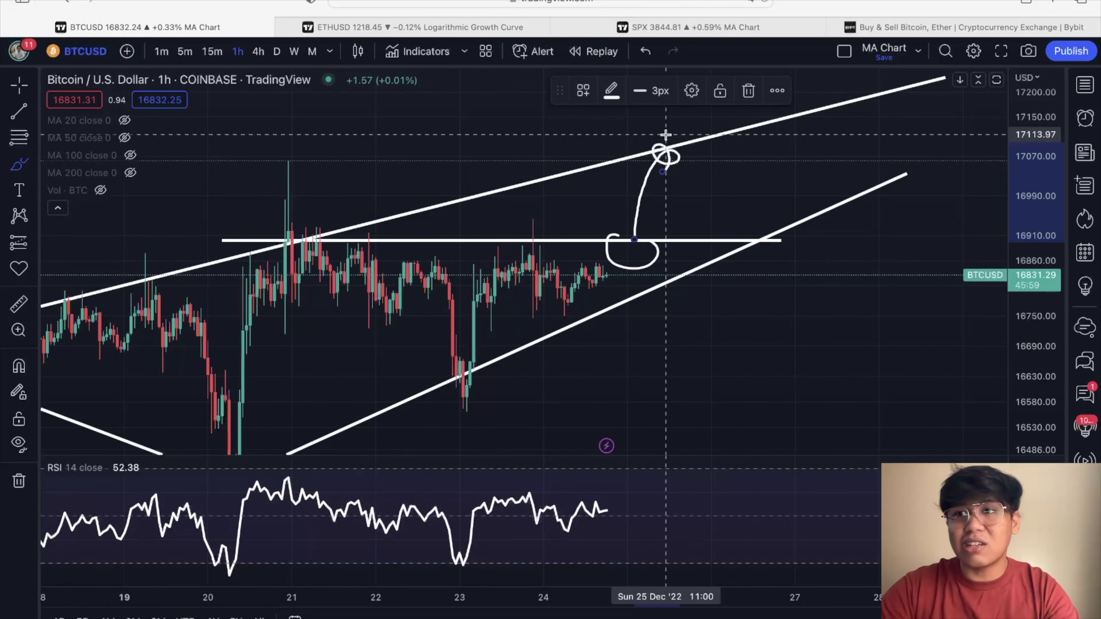
# Zoom out on the annotated BTCUSD 1h chart and switch to the Bybit exchange page
pyautogui.scroll(-5, 666, 135)
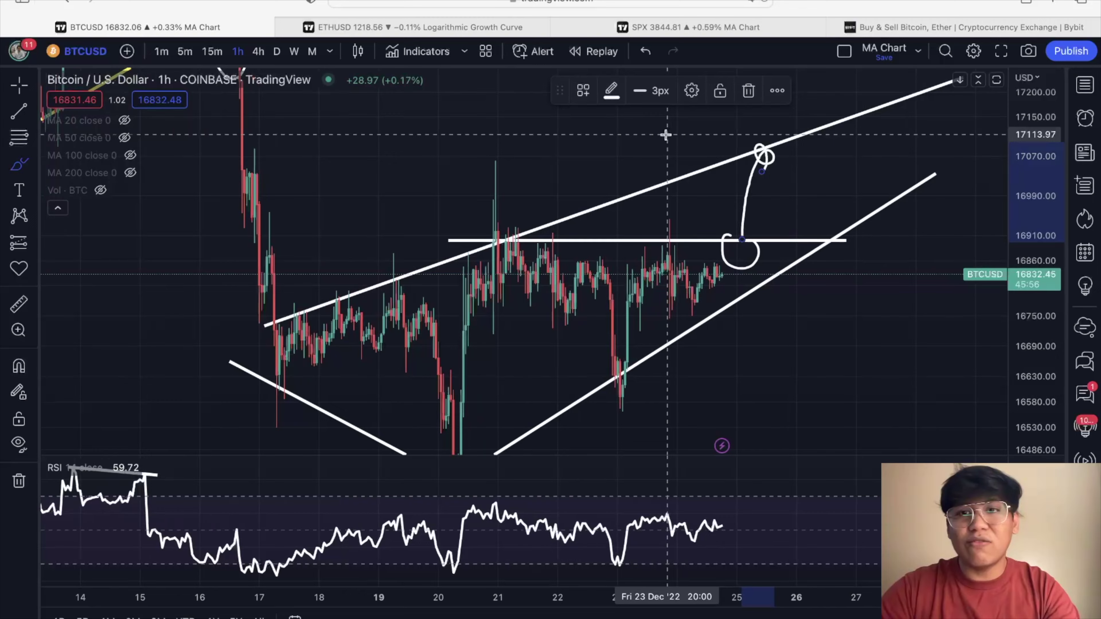
pyautogui.hscroll(2, 666, 135)
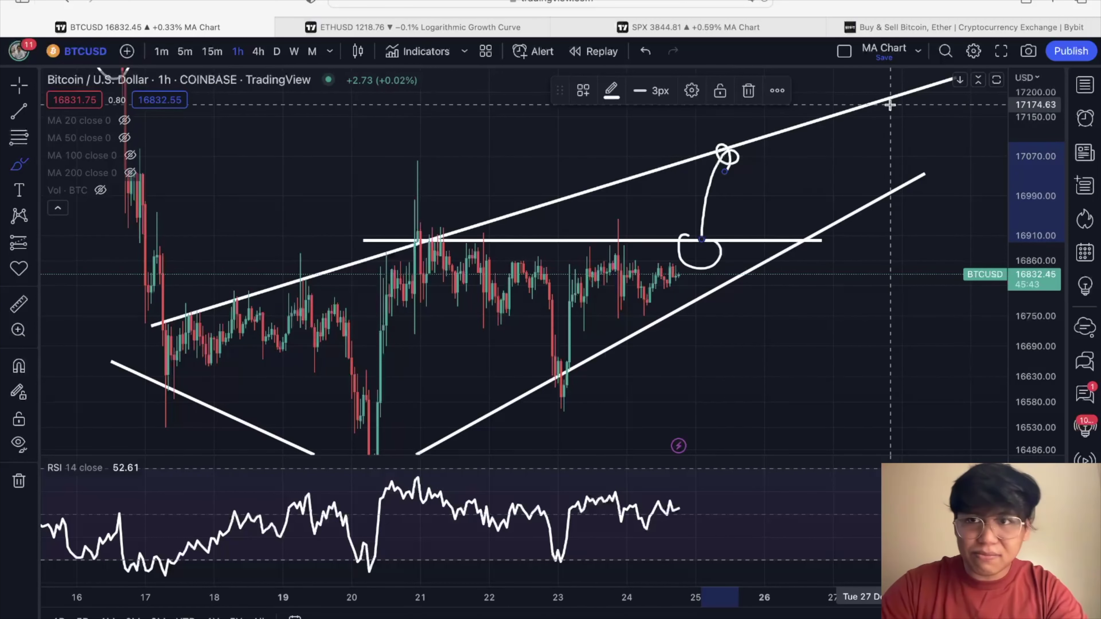
pyautogui.click(910, 27)
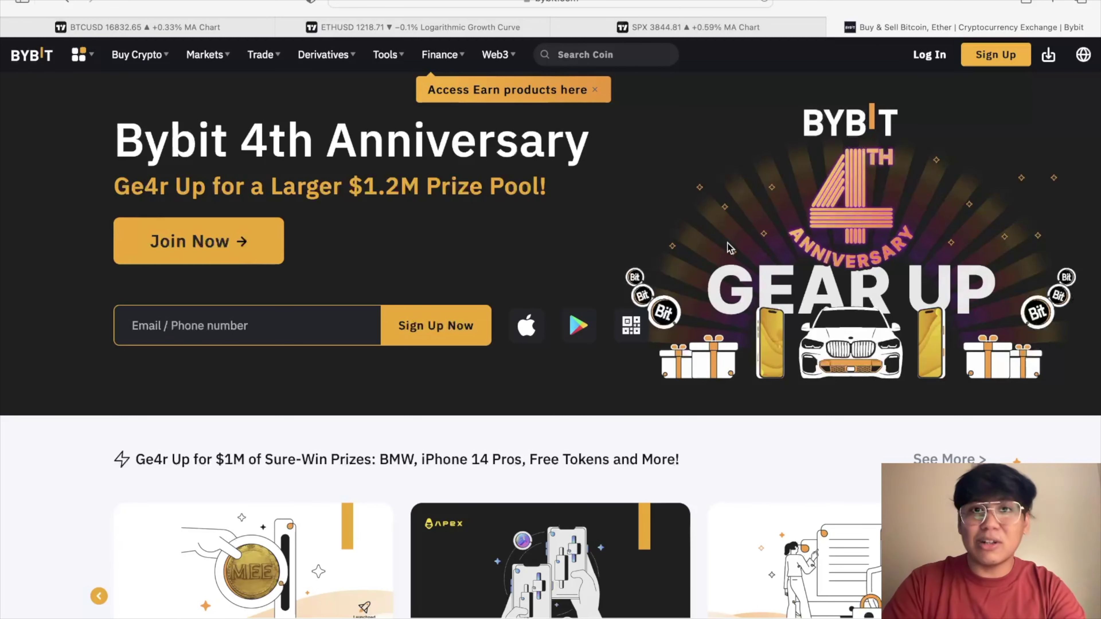
# Go via the ETHUSD Logarithmic Growth Curve page back to the BTCUSD MA Chart
pyautogui.click(416, 27)
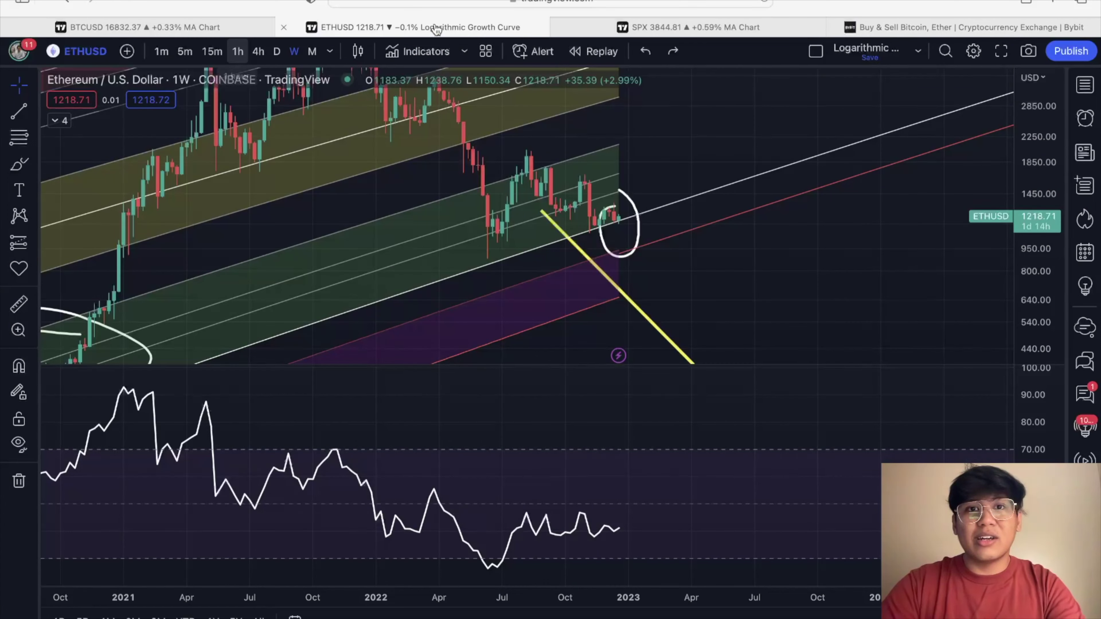
pyautogui.click(172, 28)
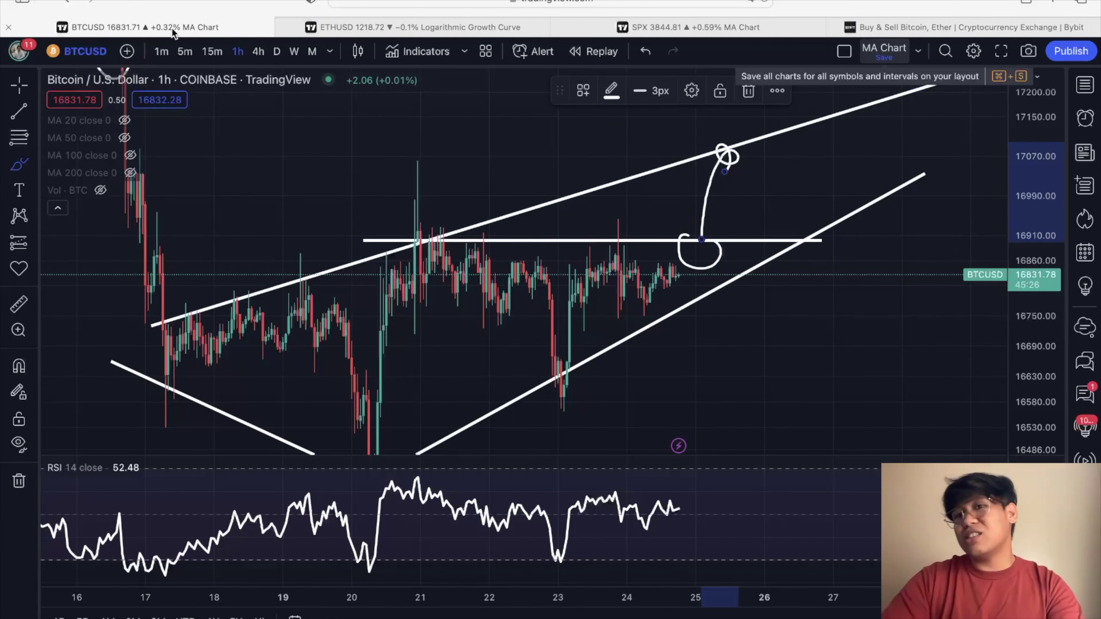